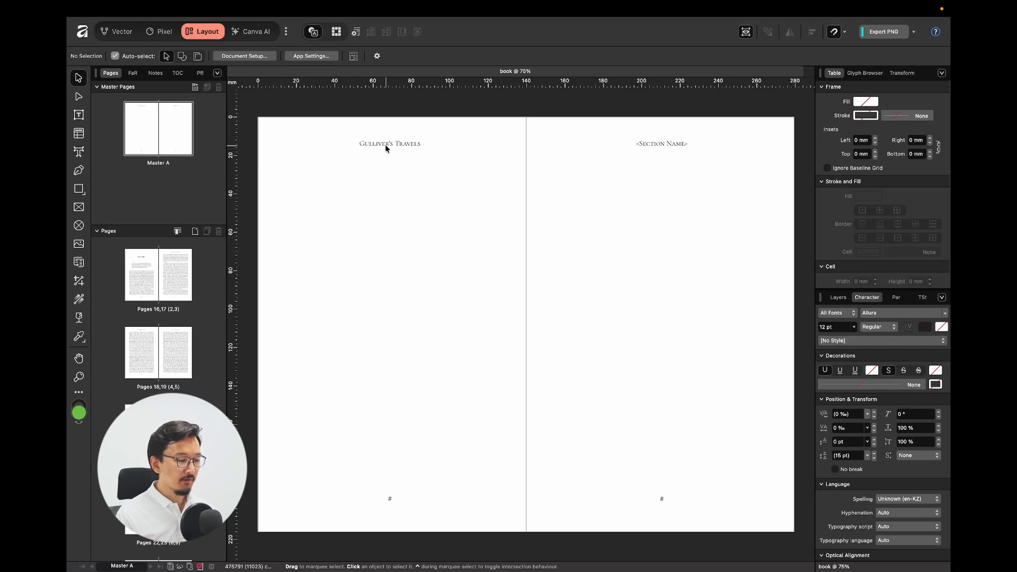
Step: Review the spreads on pages 16 to 19, examining the Chapter I opening, running headers and page numbers
{"action": "key", "text": "F2"}
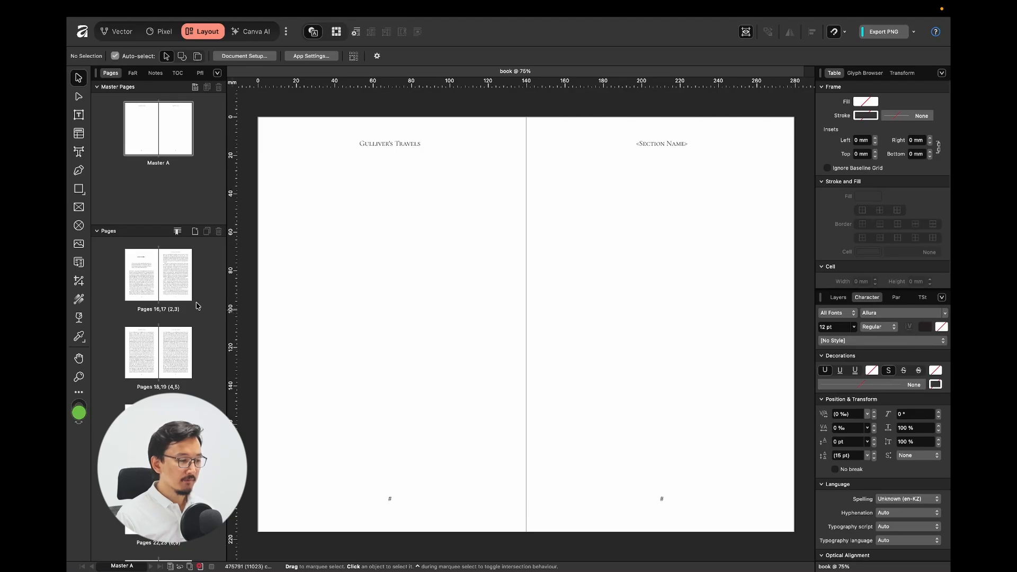
{"action": "double_click", "coordinate": [141, 270]}
{"action": "scroll", "coordinate": [627, 362], "scroll_direction": "down", "scroll_amount": 2}
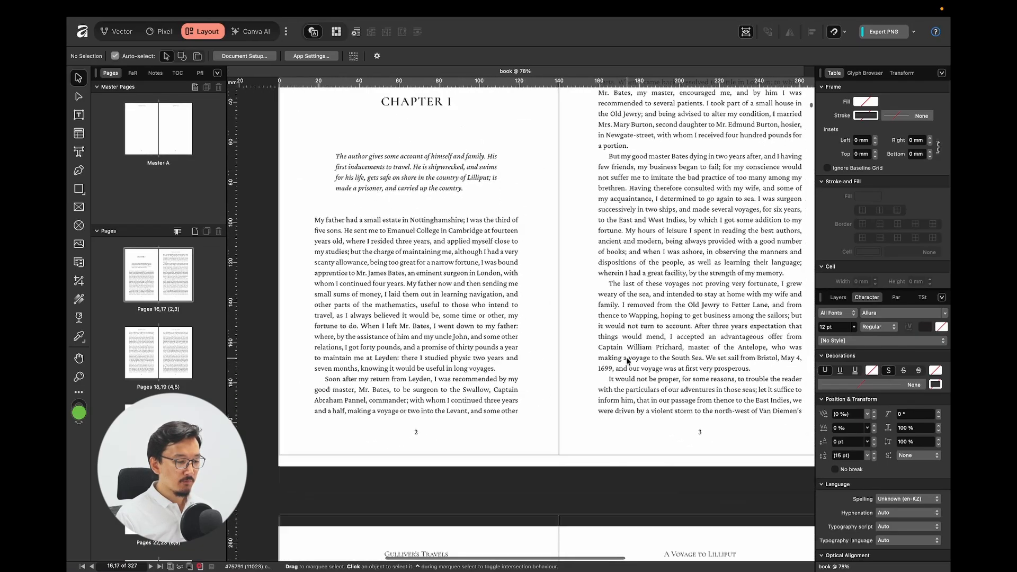
{"action": "scroll", "coordinate": [532, 277], "scroll_direction": "down", "scroll_amount": 10}
{"action": "scroll", "coordinate": [533, 278], "scroll_direction": "down", "scroll_amount": 2}
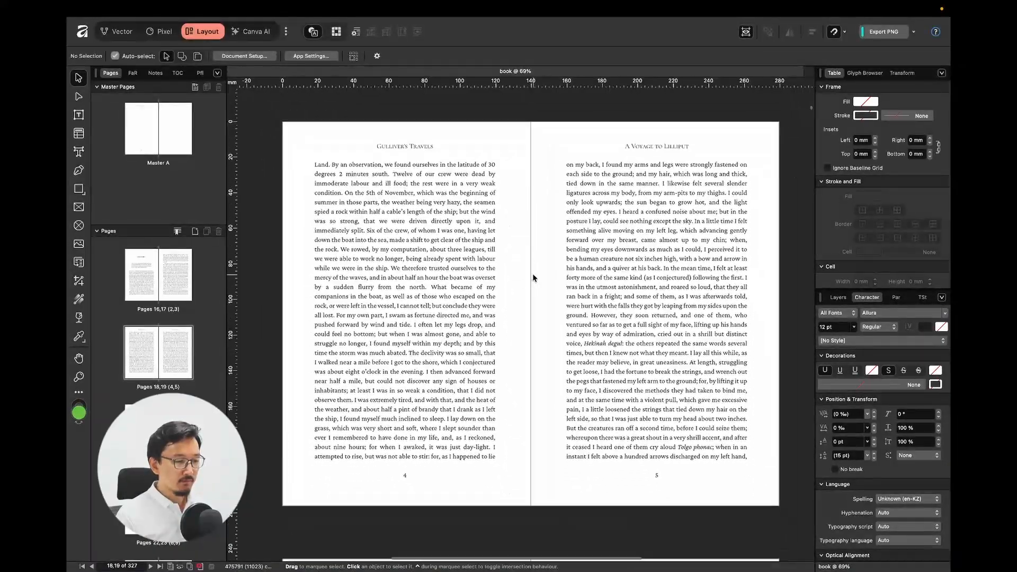
{"action": "scroll", "coordinate": [532, 273], "scroll_direction": "right", "scroll_amount": 1}
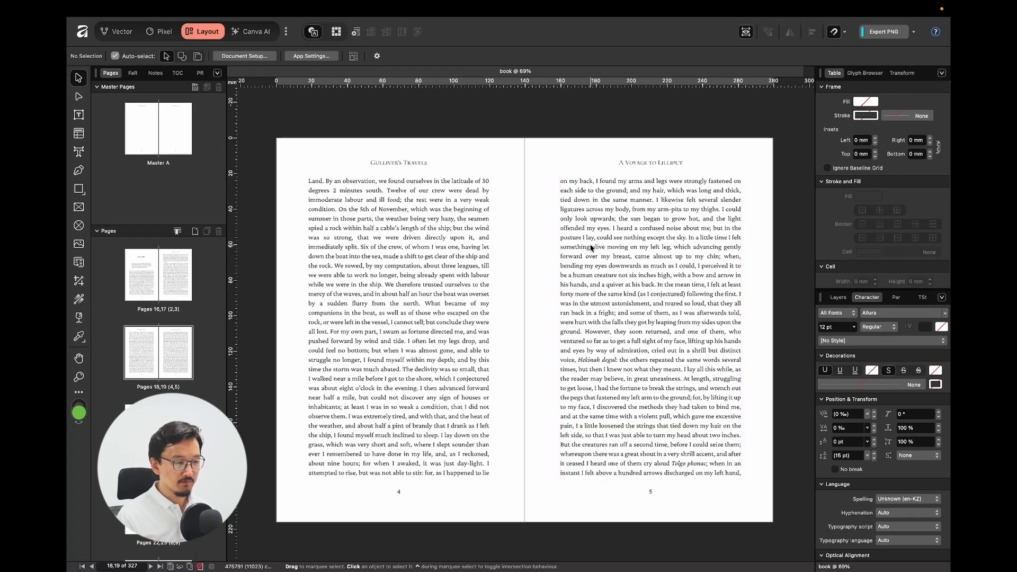
{"action": "scroll", "coordinate": [591, 248], "scroll_direction": "up", "scroll_amount": 10}
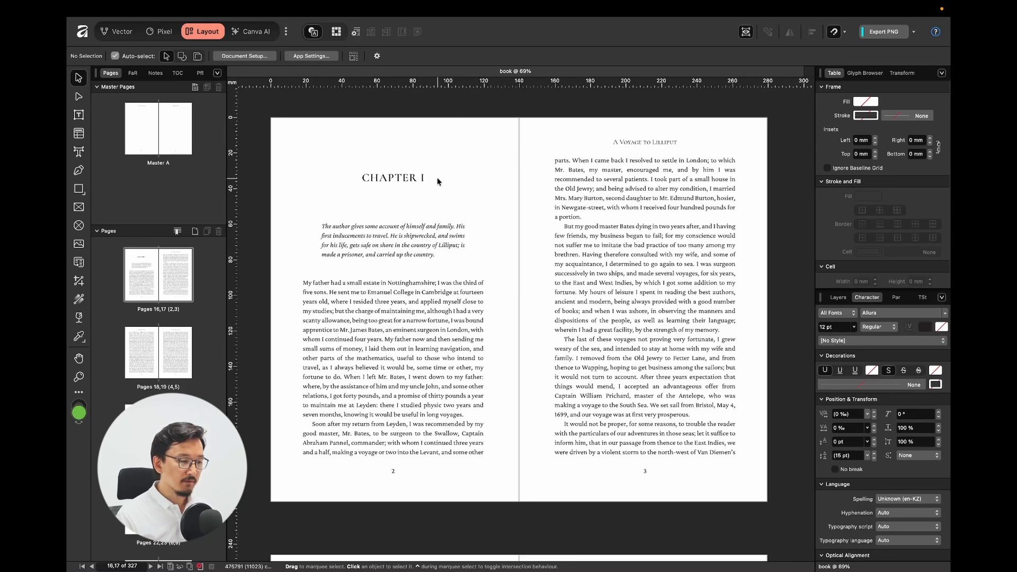
Step: Set the Chapter I heading's paragraph flow to start On Next Odd Page
{"action": "double_click", "coordinate": [394, 179]}
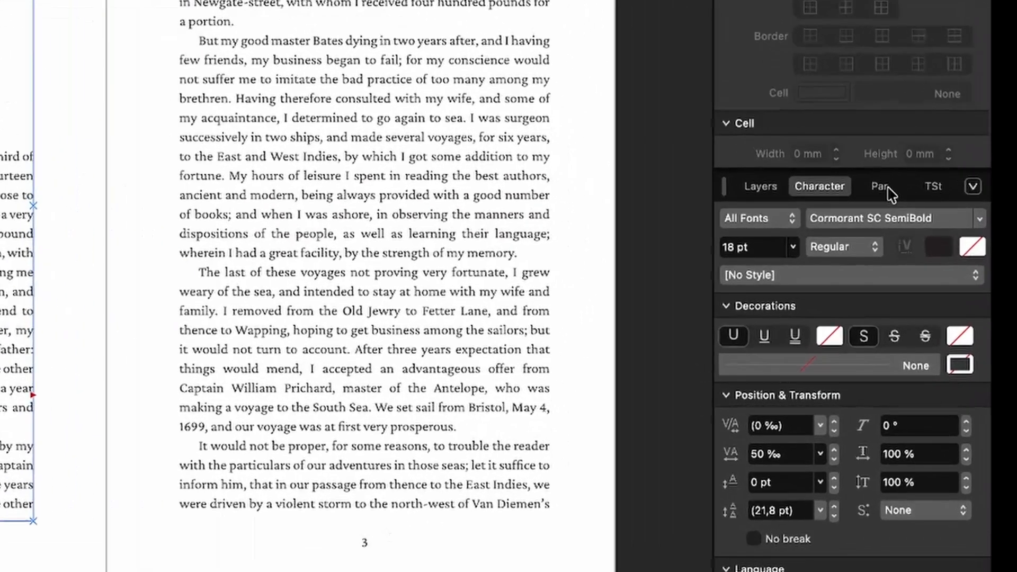
{"action": "left_click", "coordinate": [896, 297]}
{"action": "scroll", "coordinate": [923, 528], "scroll_direction": "down", "scroll_amount": 10}
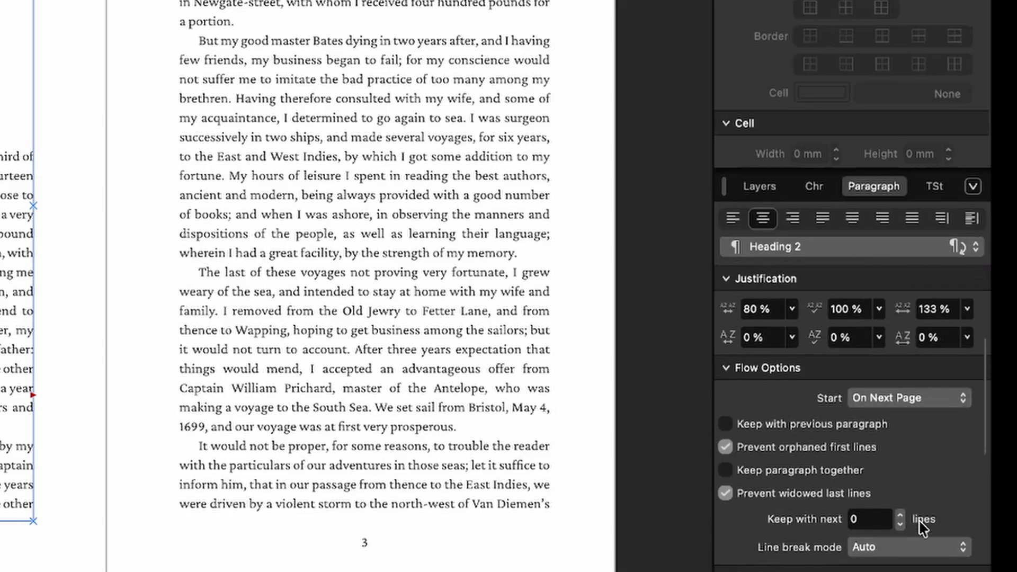
{"action": "left_click", "coordinate": [919, 384]}
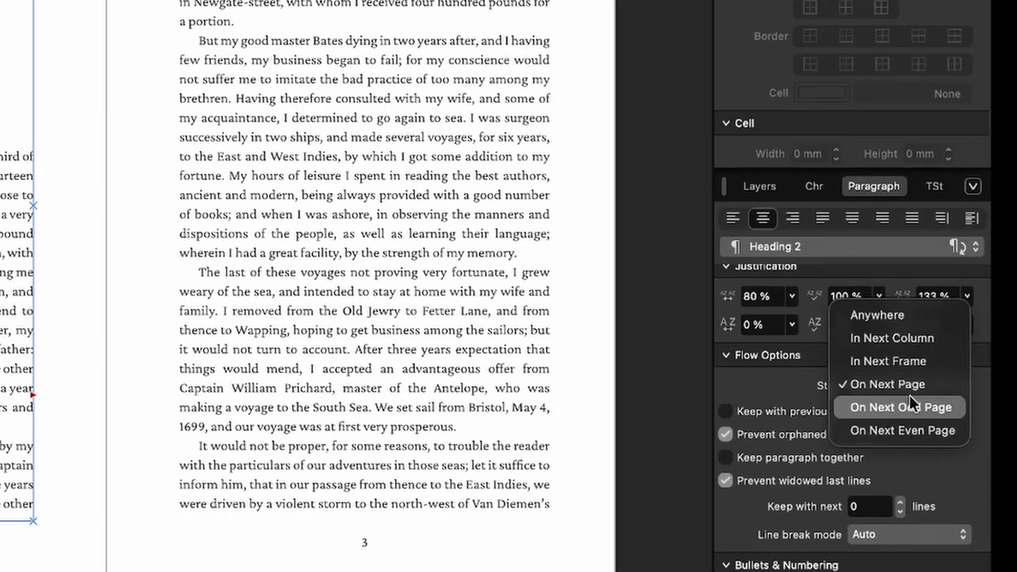
{"action": "left_click", "coordinate": [900, 407]}
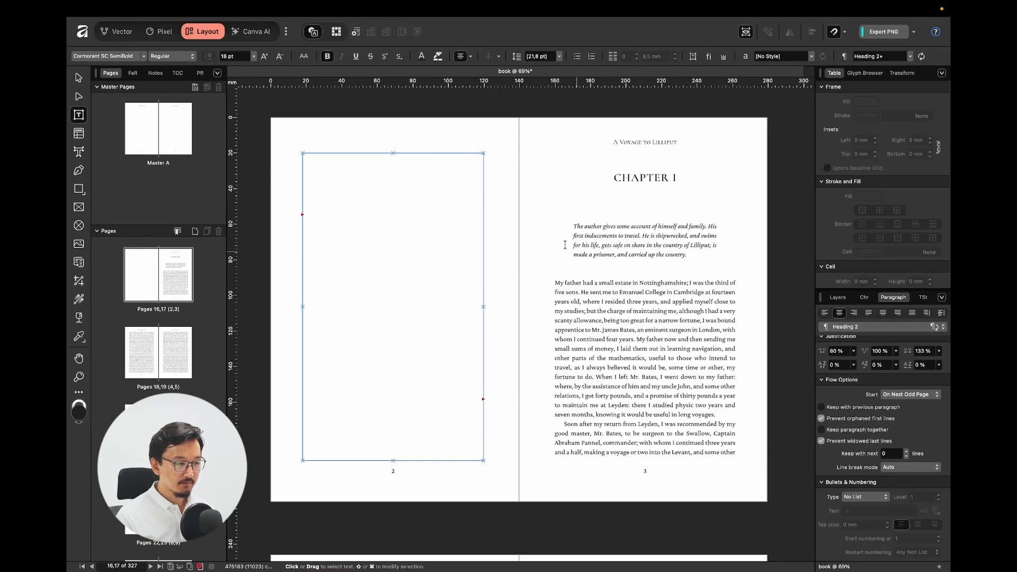
{"action": "left_click", "coordinate": [540, 234]}
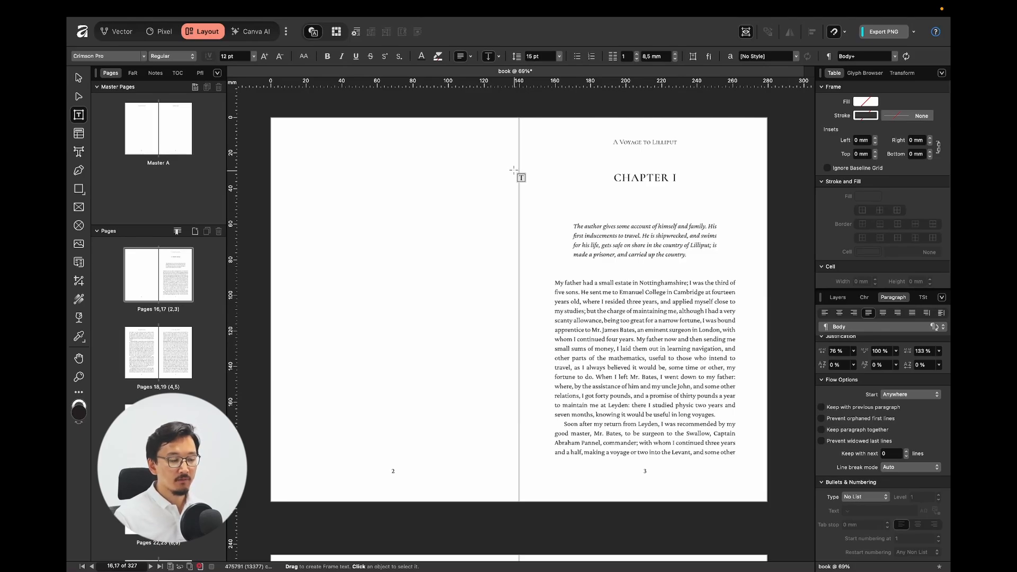
Step: Duplicate Master A and open the duplicate, Master B, for editing
{"action": "key", "text": "v"}
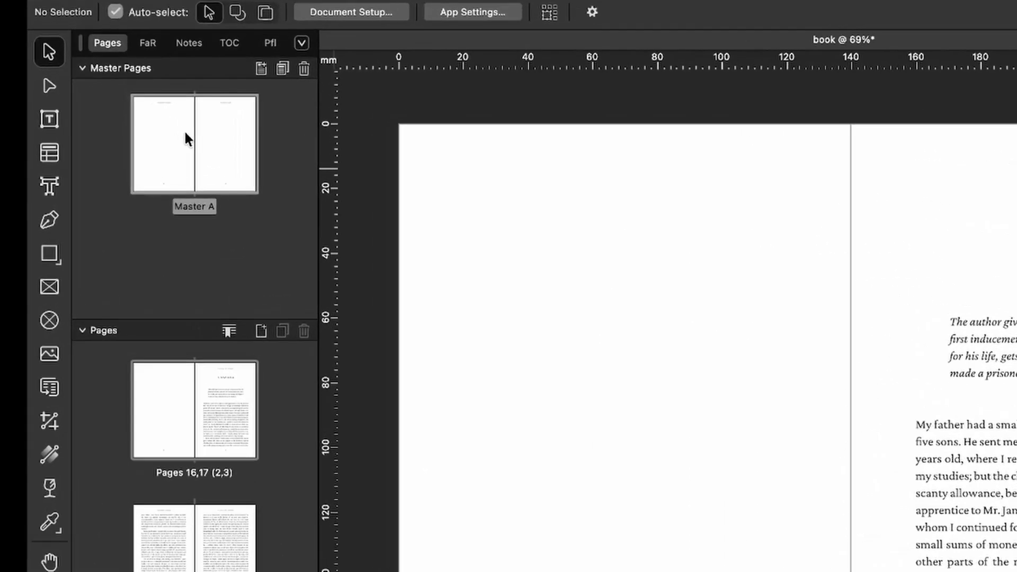
{"action": "right_click", "coordinate": [185, 133]}
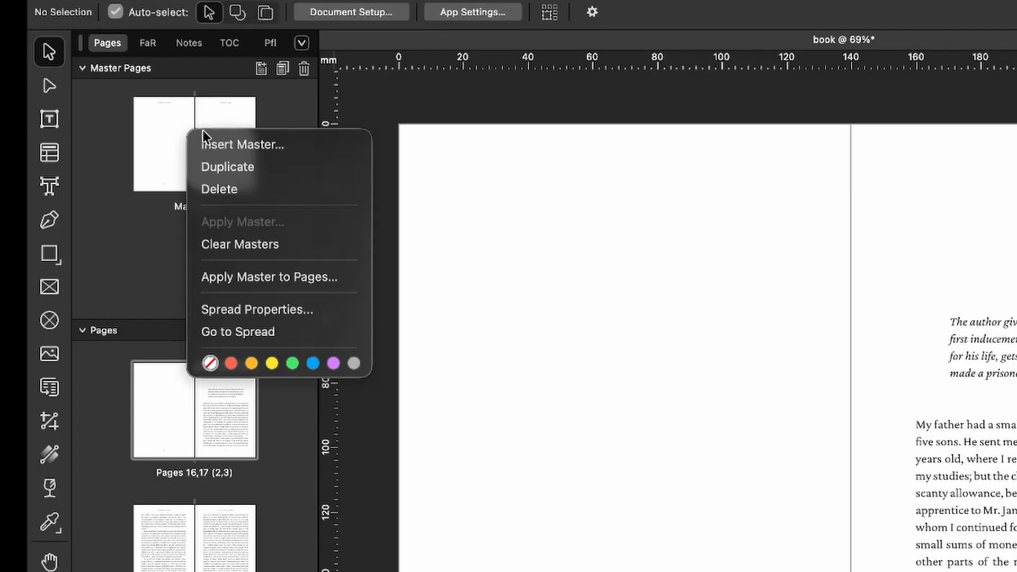
{"action": "left_click", "coordinate": [229, 165]}
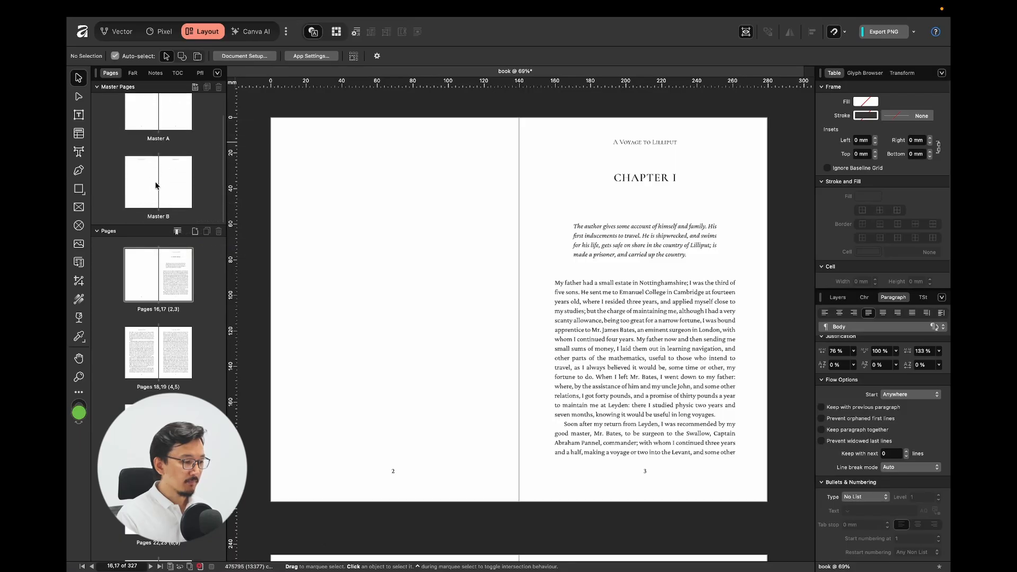
{"action": "double_click", "coordinate": [157, 186]}
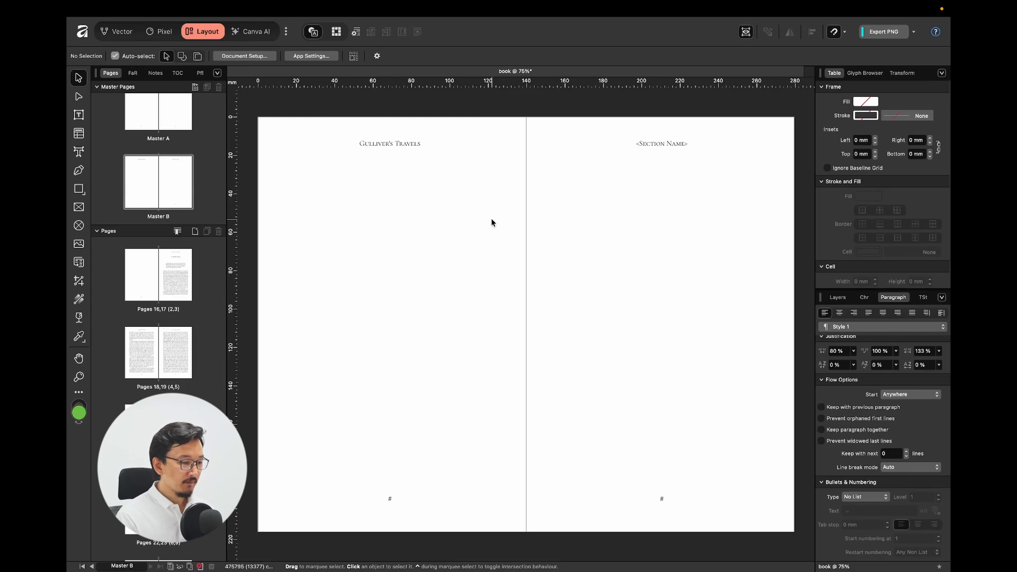
Step: Inspect the linked body text frames and the header frames on Master B
{"action": "left_click", "coordinate": [433, 221]}
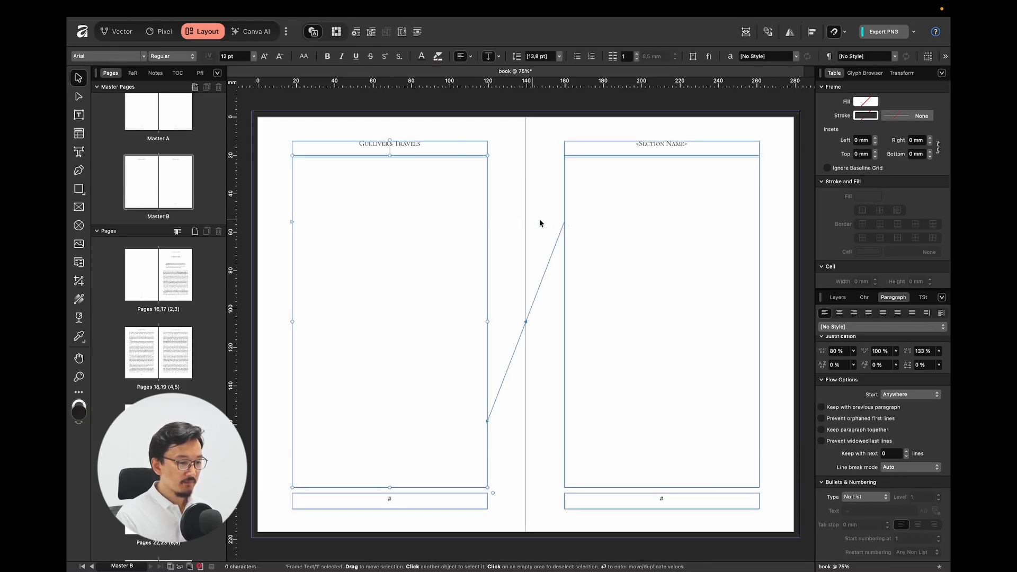
{"action": "left_click", "coordinate": [590, 224]}
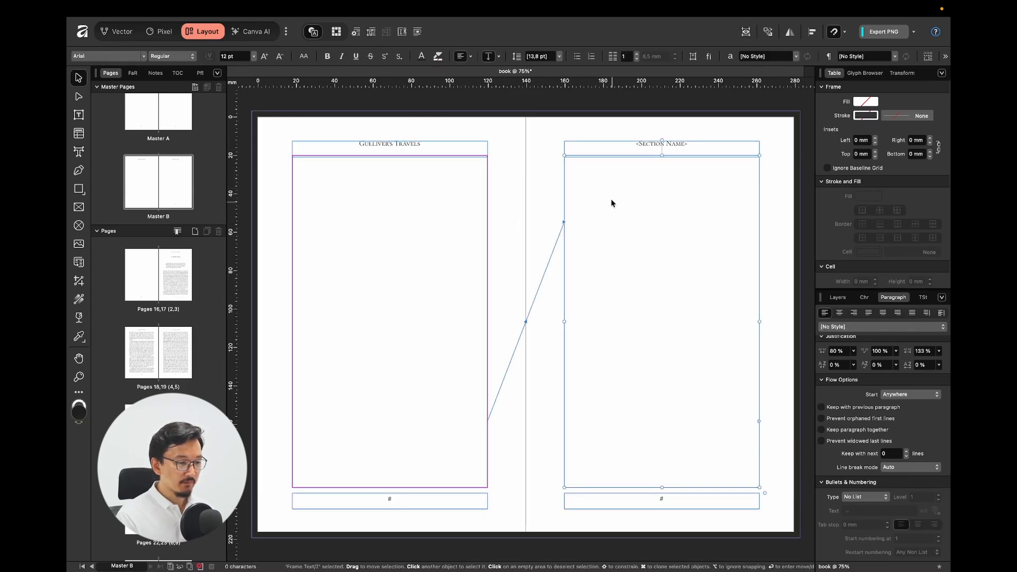
{"action": "left_click", "coordinate": [638, 144]}
{"action": "left_click", "coordinate": [445, 142]}
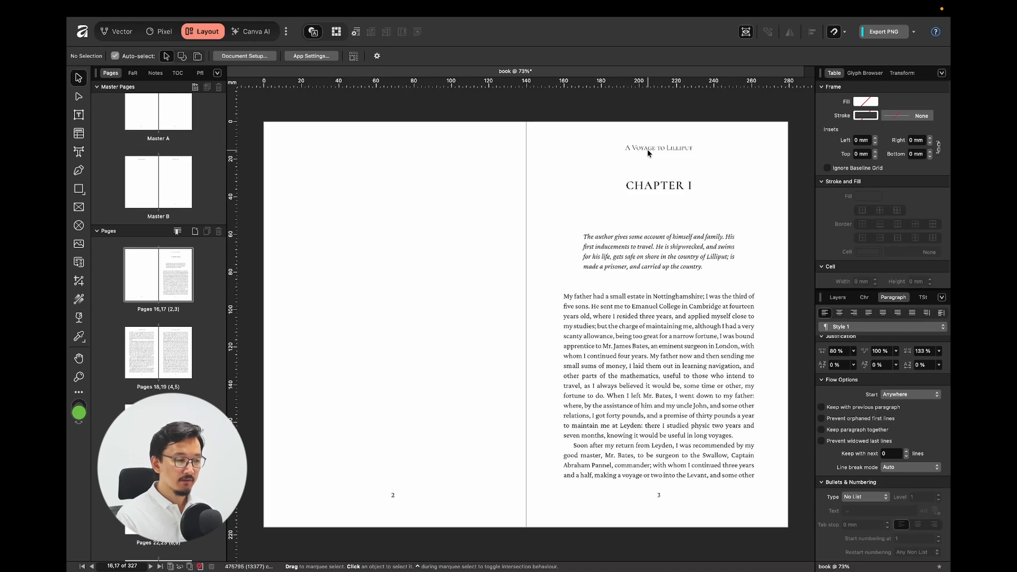
Step: Delete both running headers and the left page's page number from Master B
{"action": "double_click", "coordinate": [160, 162]}
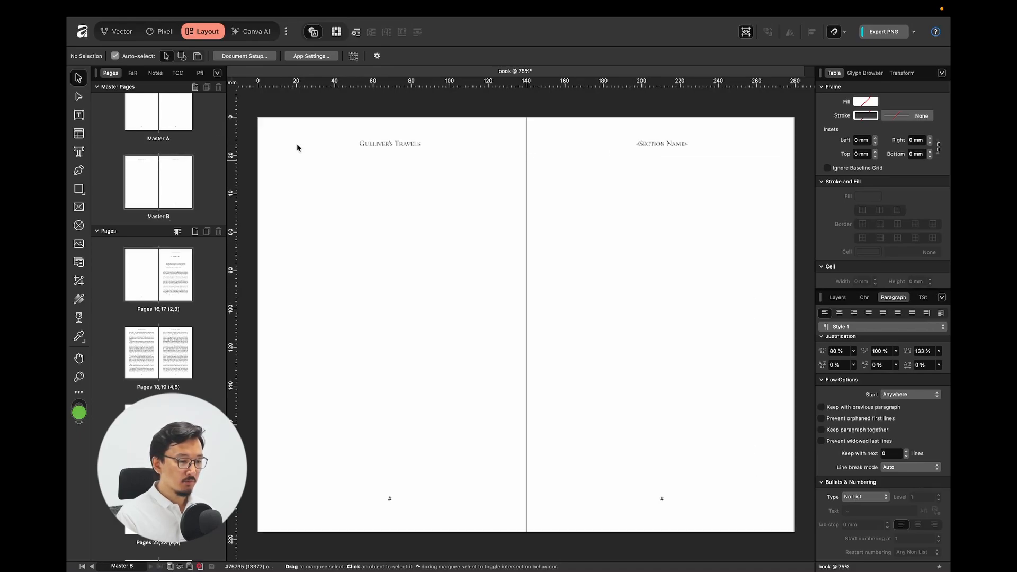
{"action": "left_click", "coordinate": [582, 142]}
{"action": "key", "text": "Delete"}
{"action": "left_click", "coordinate": [425, 148]}
{"action": "key", "text": "Delete"}
{"action": "left_click", "coordinate": [386, 497]}
{"action": "key", "text": "Delete"}
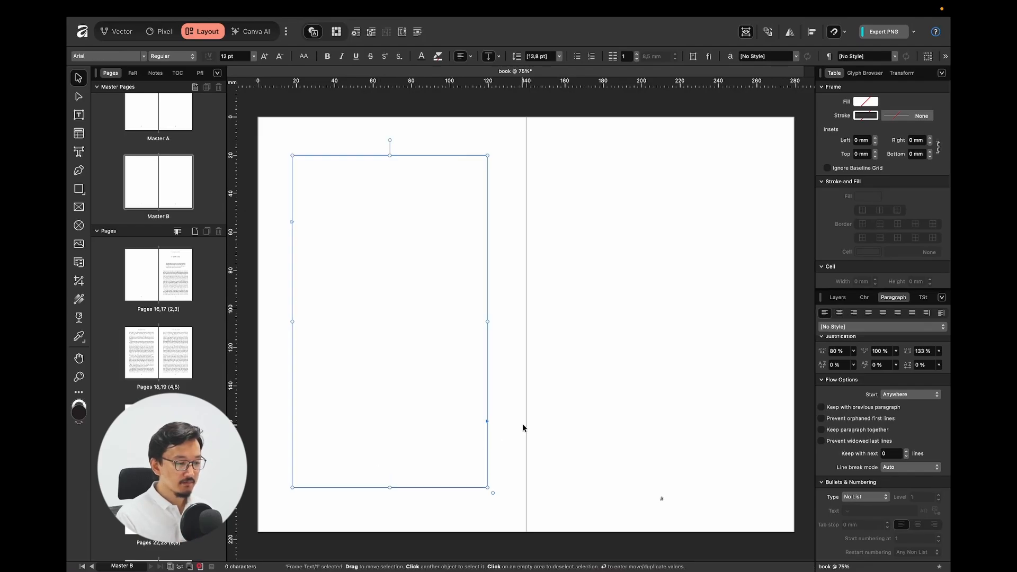
Step: Exit preview mode and delete the body text frame on Master B's left page, keeping the right page's frame
{"action": "left_click", "coordinate": [532, 411]}
{"action": "key", "text": "ctrl+w"}
{"action": "scroll", "coordinate": [454, 313], "scroll_direction": "down", "scroll_amount": 3}
{"action": "left_click", "coordinate": [455, 269]}
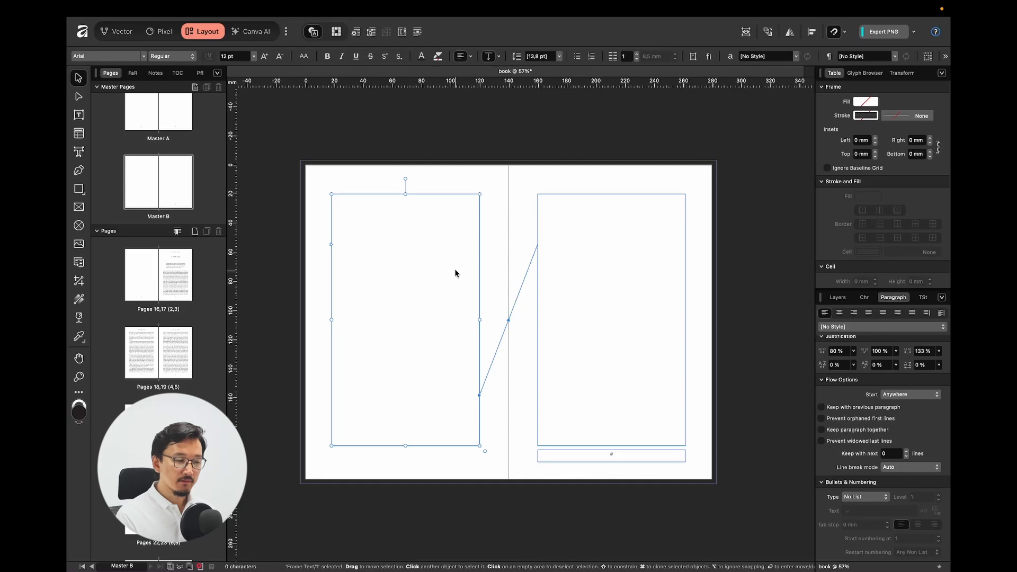
{"action": "key", "text": "Delete"}
{"action": "left_click", "coordinate": [455, 273]}
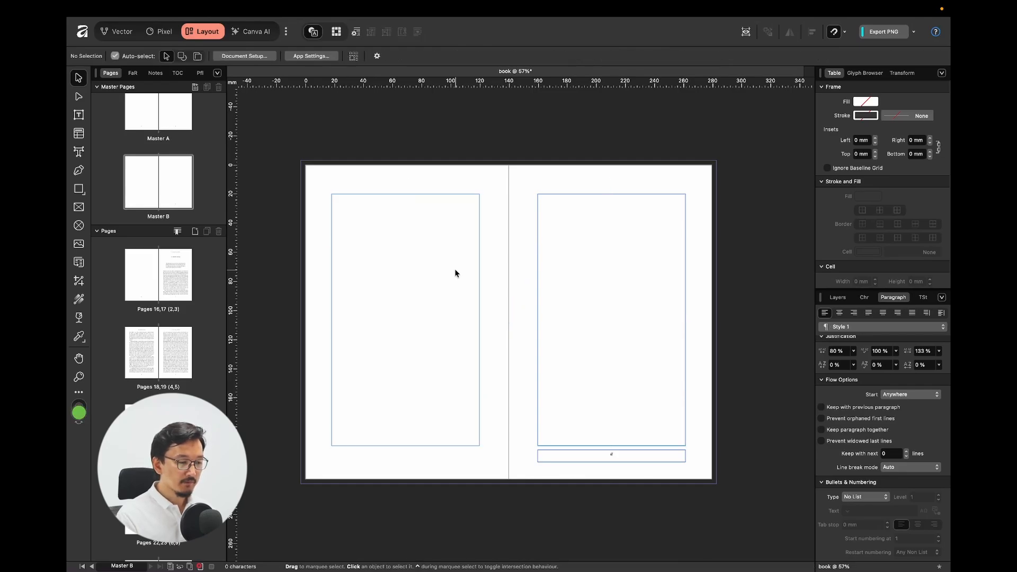
{"action": "left_click", "coordinate": [566, 226]}
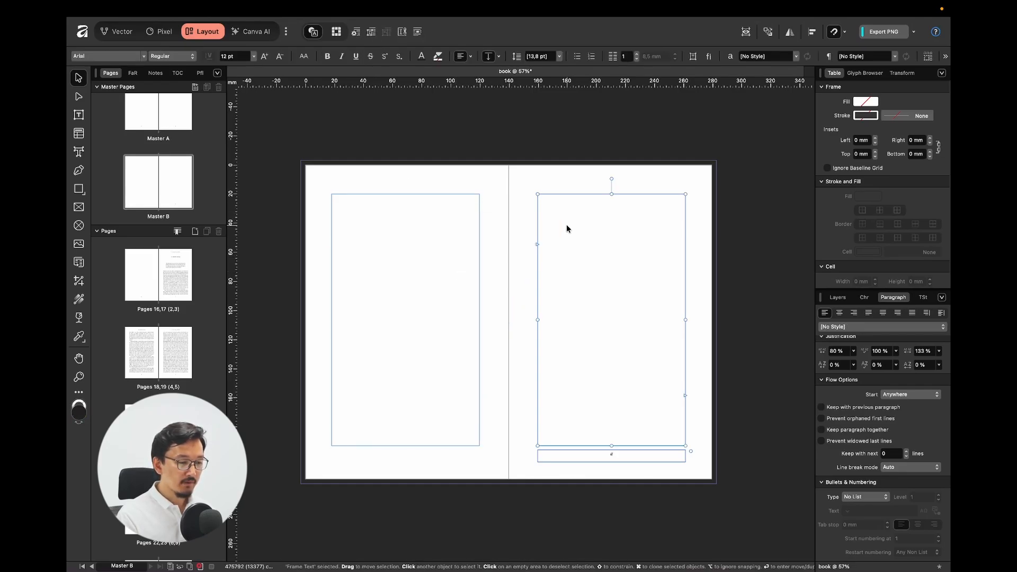
{"action": "left_click", "coordinate": [517, 238]}
Step: Draw a rectangular picture frame about 95 mm wide and 85 mm high in the upper part of Master B's left page
{"action": "scroll", "coordinate": [517, 238], "scroll_direction": "up", "scroll_amount": 2}
{"action": "scroll", "coordinate": [518, 238], "scroll_direction": "left", "scroll_amount": 1}
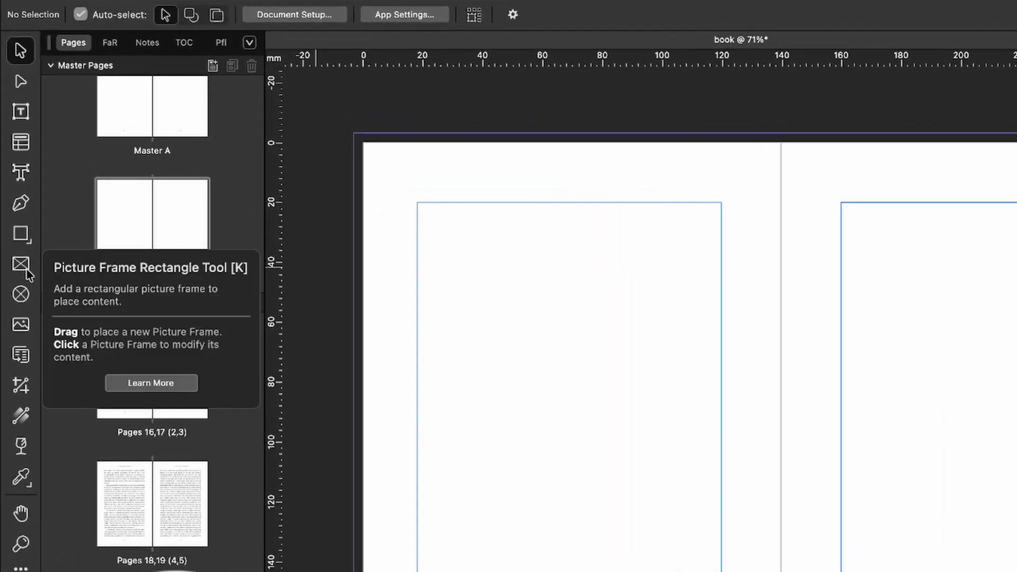
{"action": "left_click", "coordinate": [26, 271]}
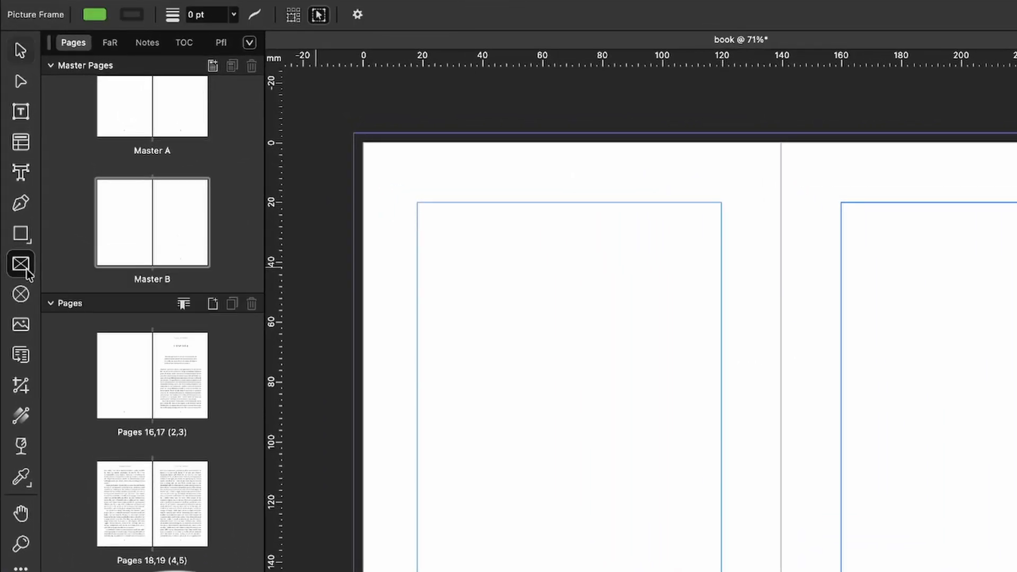
{"action": "left_click_drag", "start_coordinate": [404, 172], "coordinate": [686, 410]}
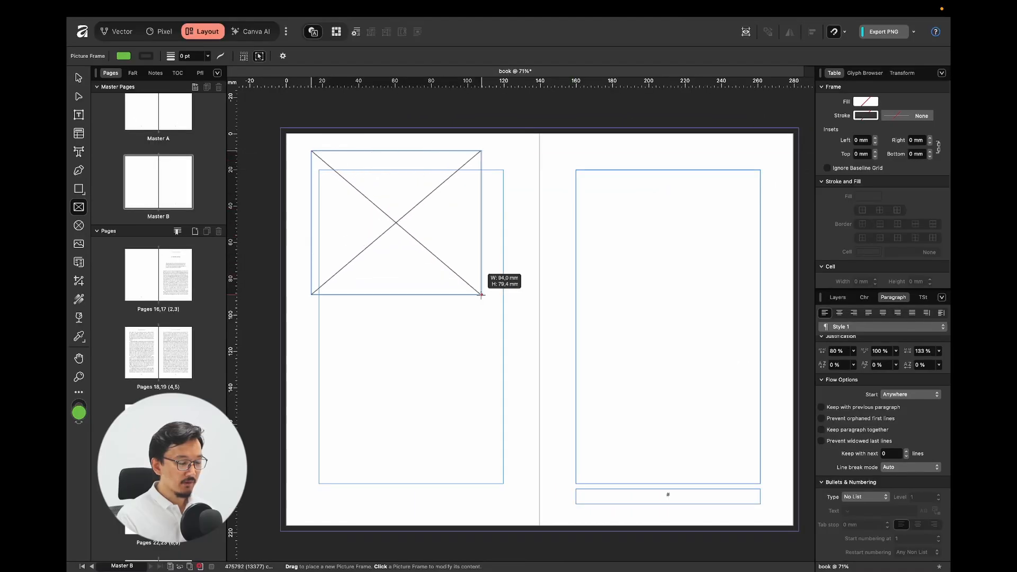
{"action": "left_click_drag", "start_coordinate": [481, 295], "coordinate": [483, 304]}
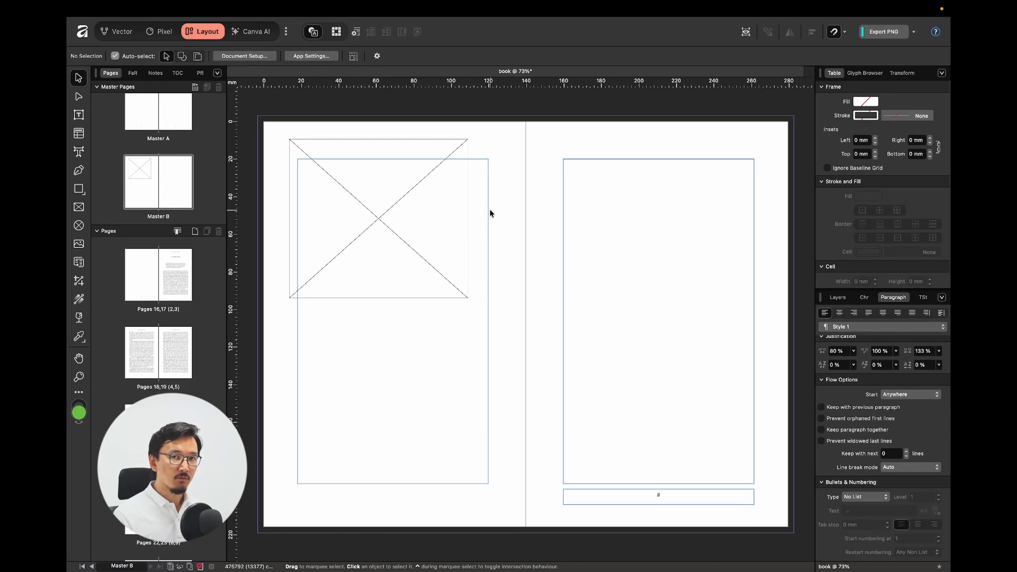
Step: Extend the picture frame's upper-left corner to the bleed corner of the left page
{"action": "left_click", "coordinate": [333, 153]}
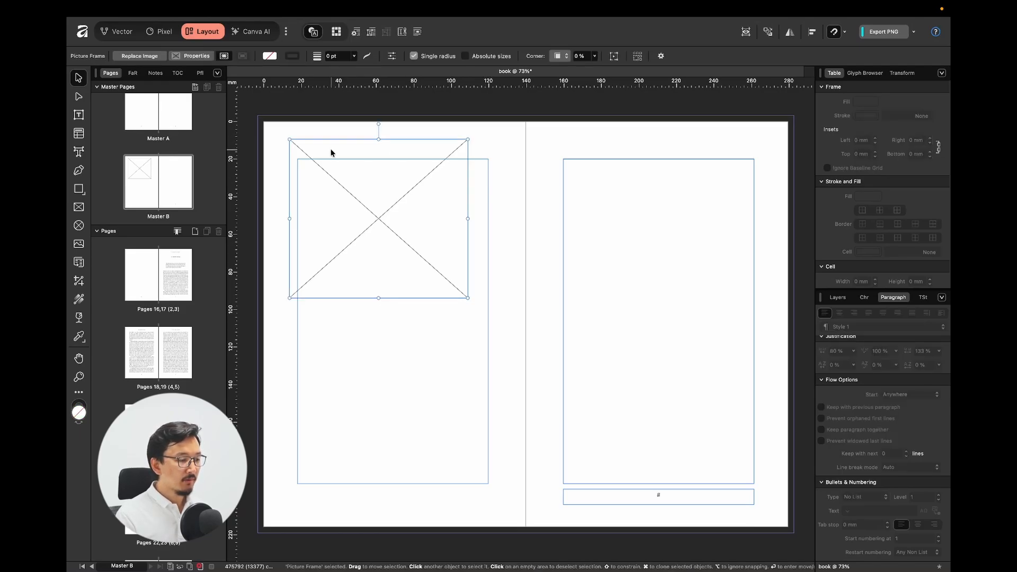
{"action": "left_click_drag", "start_coordinate": [289, 138], "coordinate": [258, 116]}
{"action": "scroll", "coordinate": [260, 118], "scroll_direction": "up", "scroll_amount": 5}
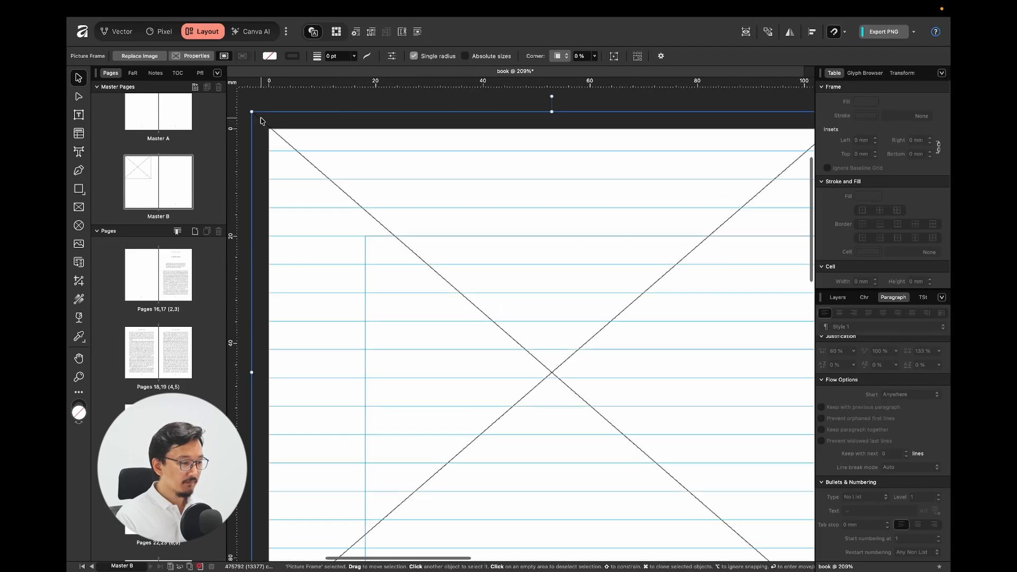
{"action": "scroll", "coordinate": [386, 221], "scroll_direction": "down", "scroll_amount": 4}
{"action": "scroll", "coordinate": [386, 221], "scroll_direction": "down", "scroll_amount": 4}
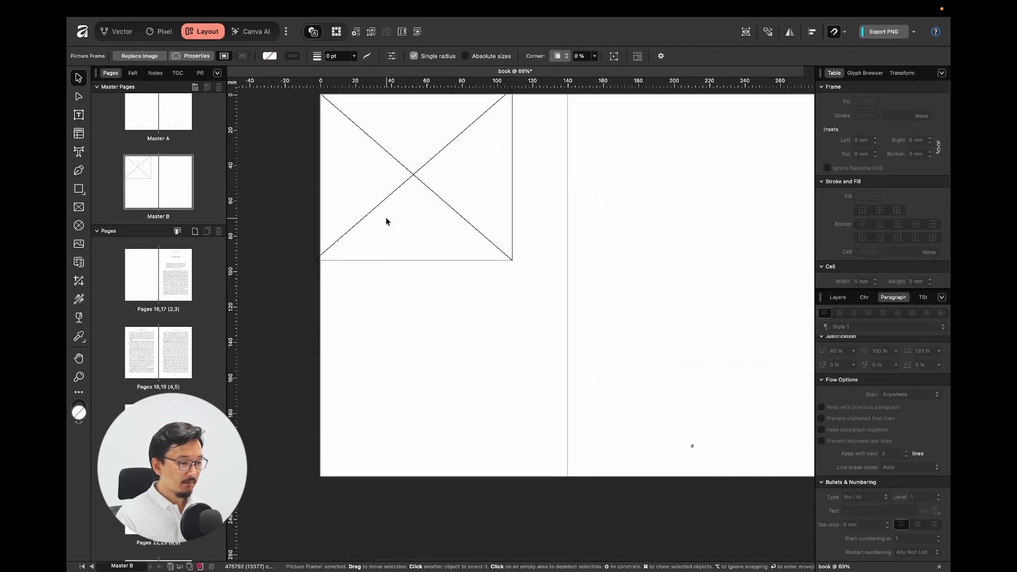
Step: Extend the picture frame's lower-right corner to the spine and its bottom edge to the bleed line, about 222 mm high
{"action": "left_click_drag", "start_coordinate": [490, 235], "coordinate": [542, 455]}
{"action": "scroll", "coordinate": [542, 455], "scroll_direction": "up", "scroll_amount": 5}
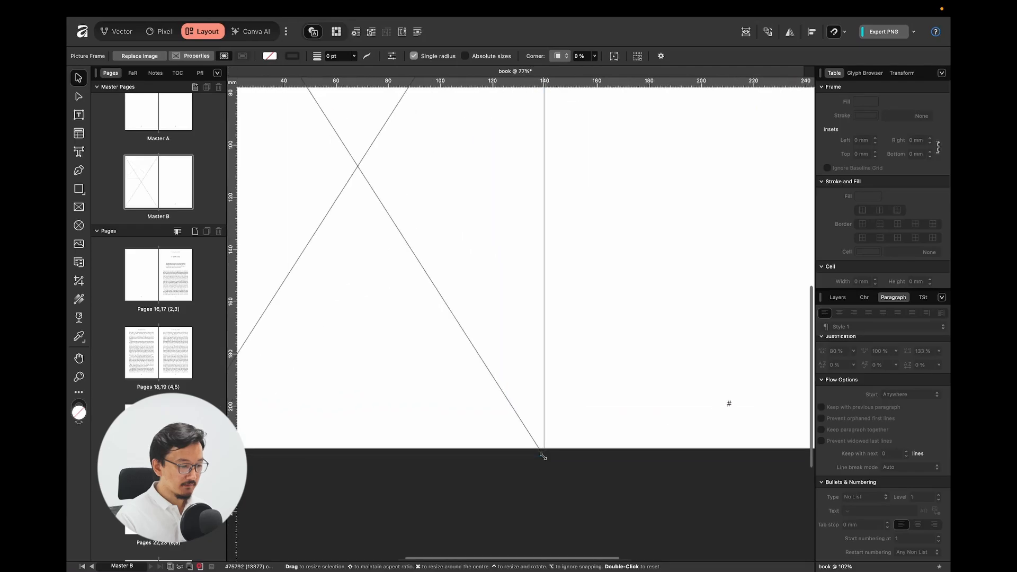
{"action": "scroll", "coordinate": [385, 443], "scroll_direction": "left", "scroll_amount": 3}
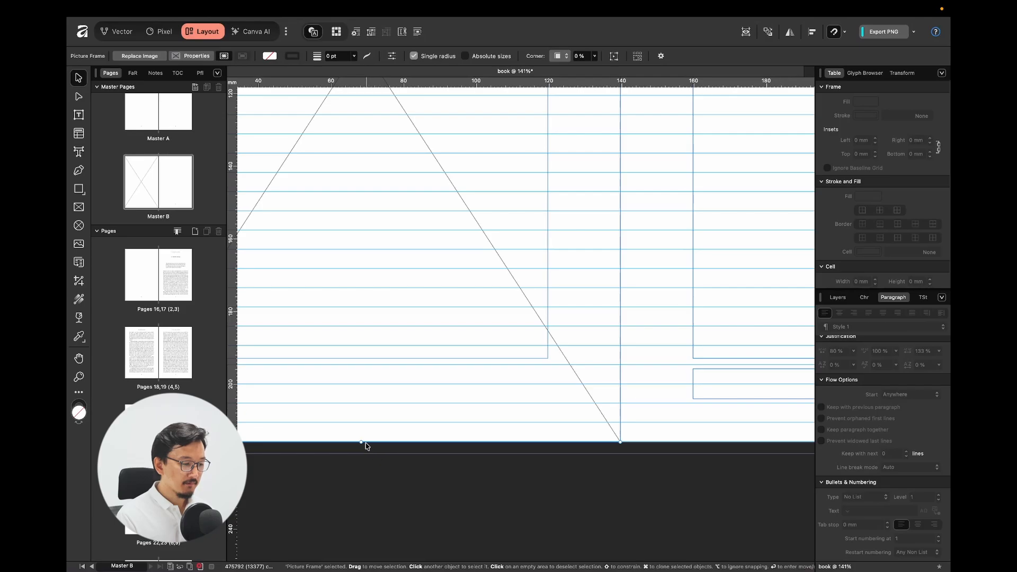
{"action": "left_click_drag", "start_coordinate": [361, 442], "coordinate": [361, 453]}
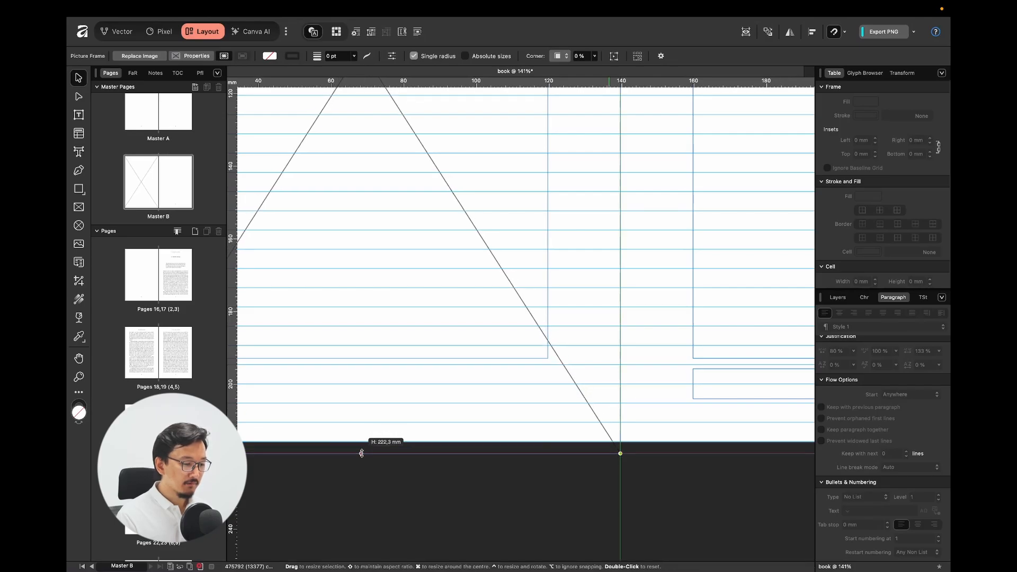
{"action": "left_click", "coordinate": [666, 316]}
{"action": "key", "text": "super+0"}
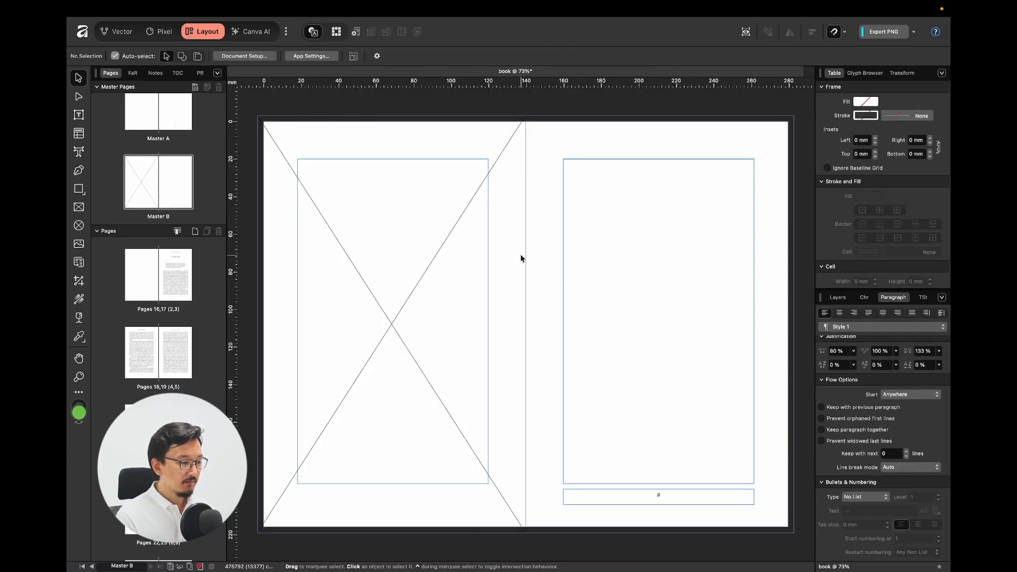
Step: Return to the spread with pages 16 and 17 and view it in preview mode
{"action": "left_click", "coordinate": [164, 272]}
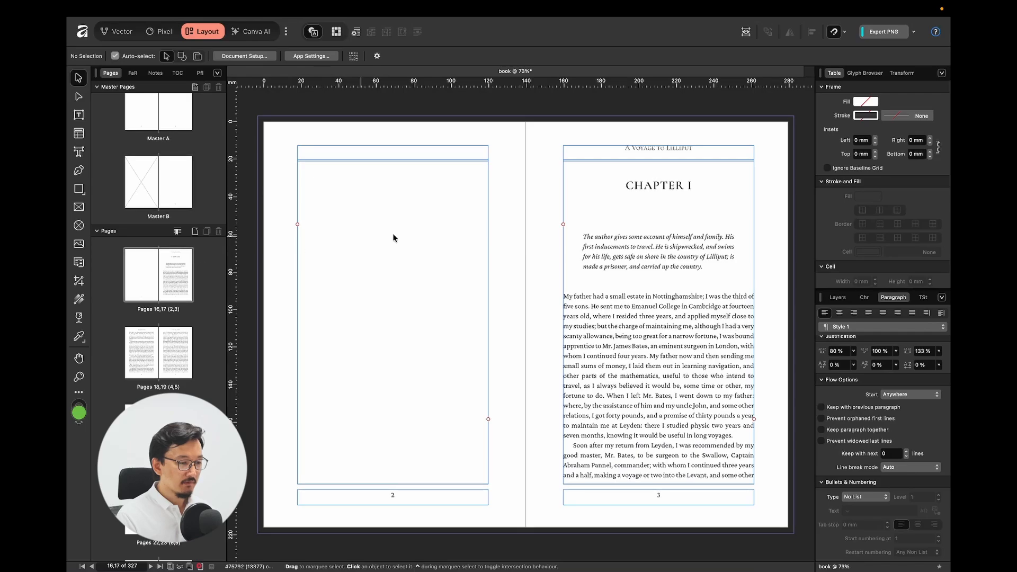
{"action": "key", "text": "w"}
{"action": "scroll", "coordinate": [530, 234], "scroll_direction": "down", "scroll_amount": 3}
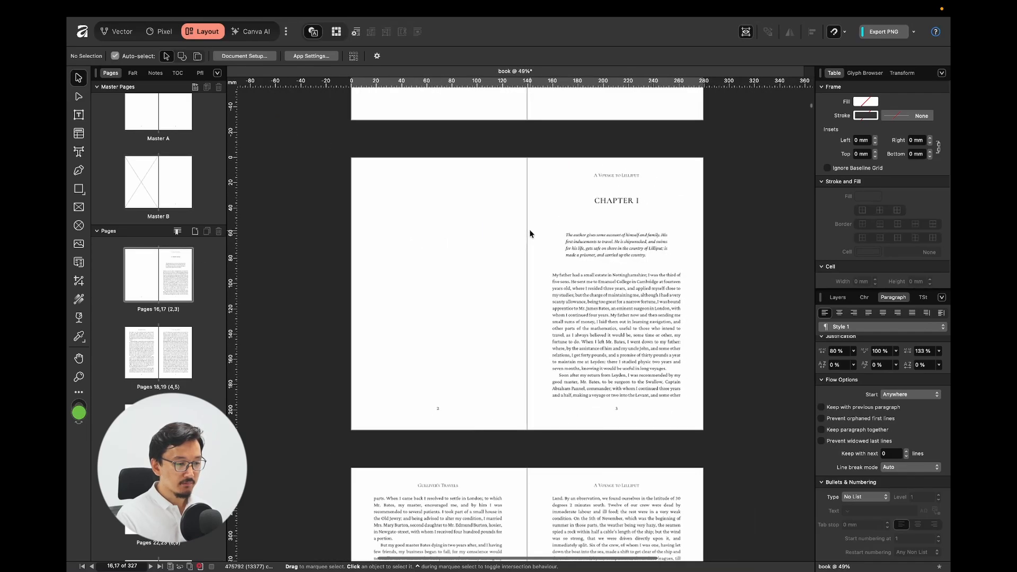
Step: Apply Master B to the spread with pages 16 and 17, check its left-page picture frame, and return to preview mode
{"action": "left_click", "coordinate": [159, 182]}
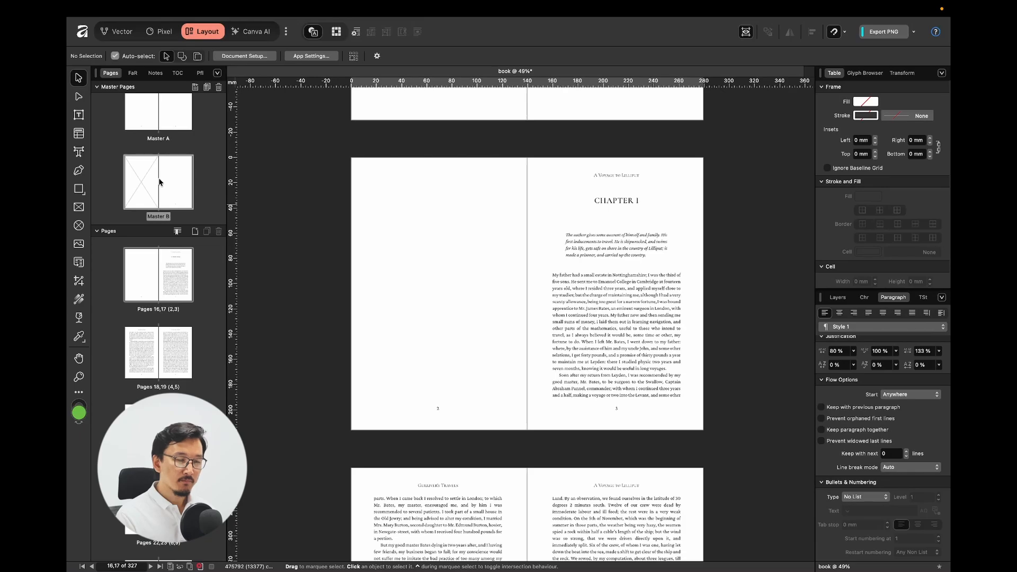
{"action": "left_click_drag", "start_coordinate": [183, 180], "coordinate": [556, 246]}
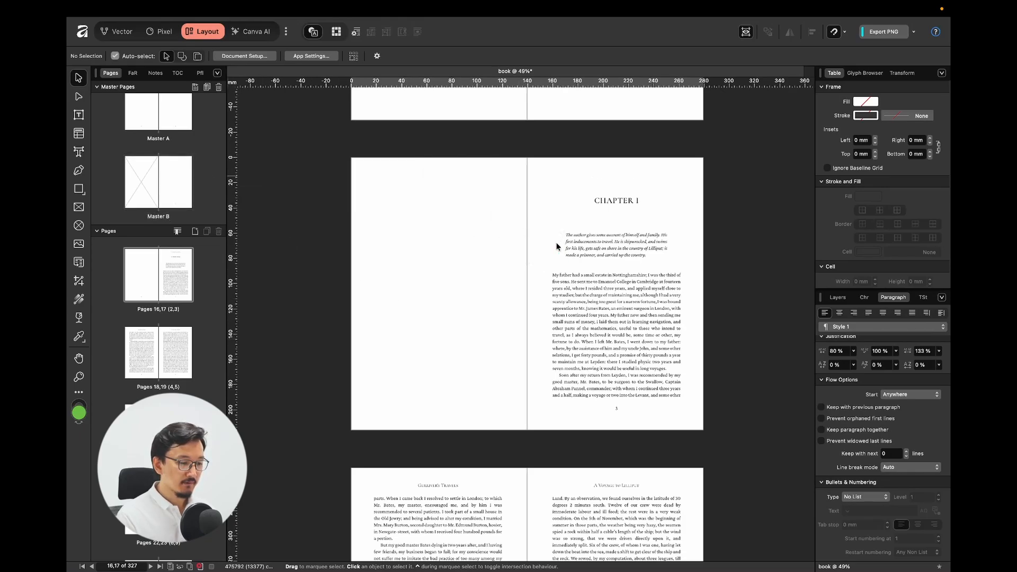
{"action": "left_click", "coordinate": [465, 254]}
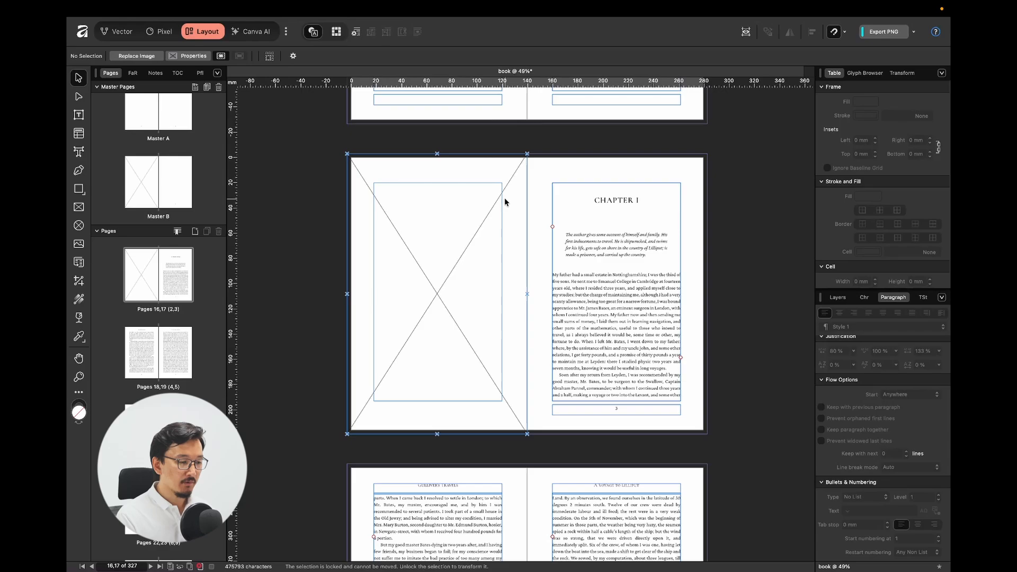
{"action": "left_click", "coordinate": [532, 189]}
{"action": "key", "text": "w"}
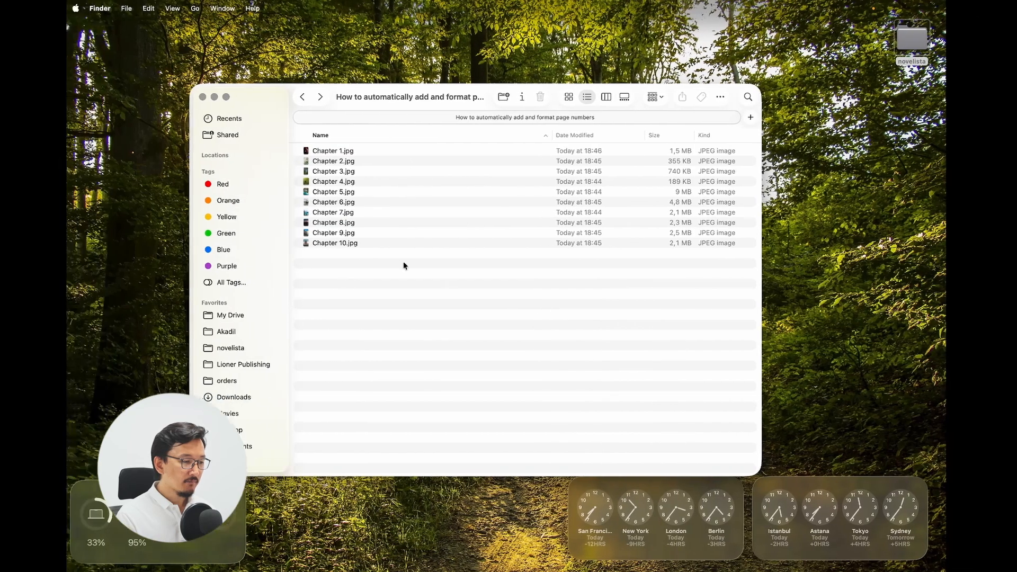
Step: Switch to Finder, look through the first chapter images in Quick Look, and return to the book document
{"action": "key", "text": "Down"}
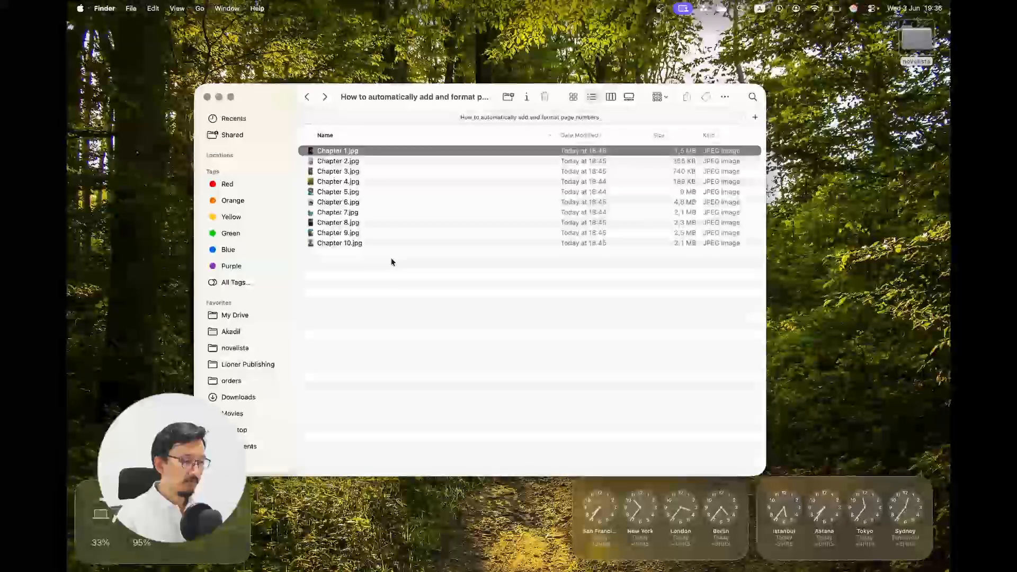
{"action": "key", "text": "space"}
{"action": "key", "text": "Down"}
{"action": "key", "text": "Down"}
{"action": "key", "text": "Down"}
{"action": "key", "text": "Down"}
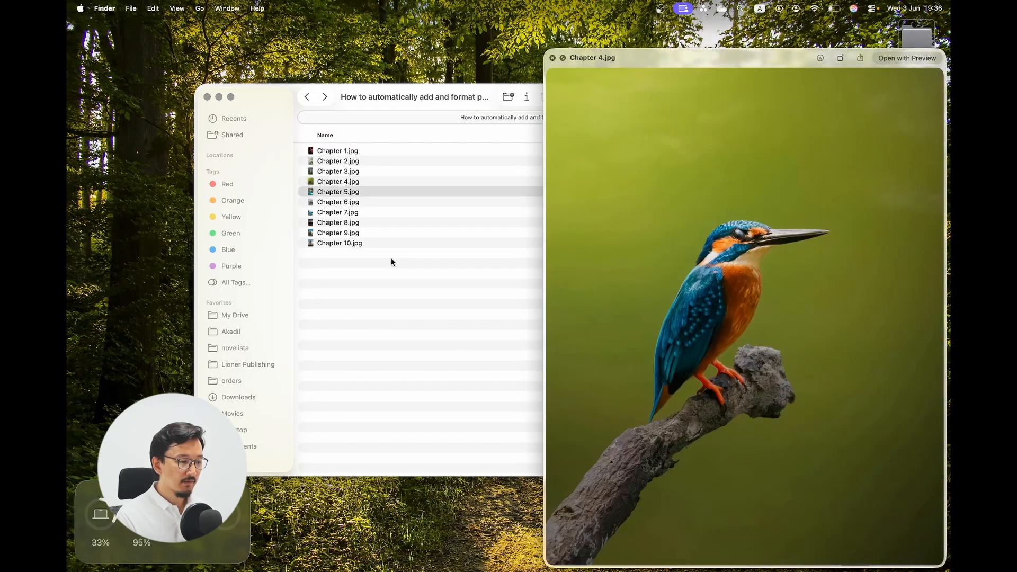
{"action": "key", "text": "space"}
{"action": "key", "text": "ctrl+Right"}
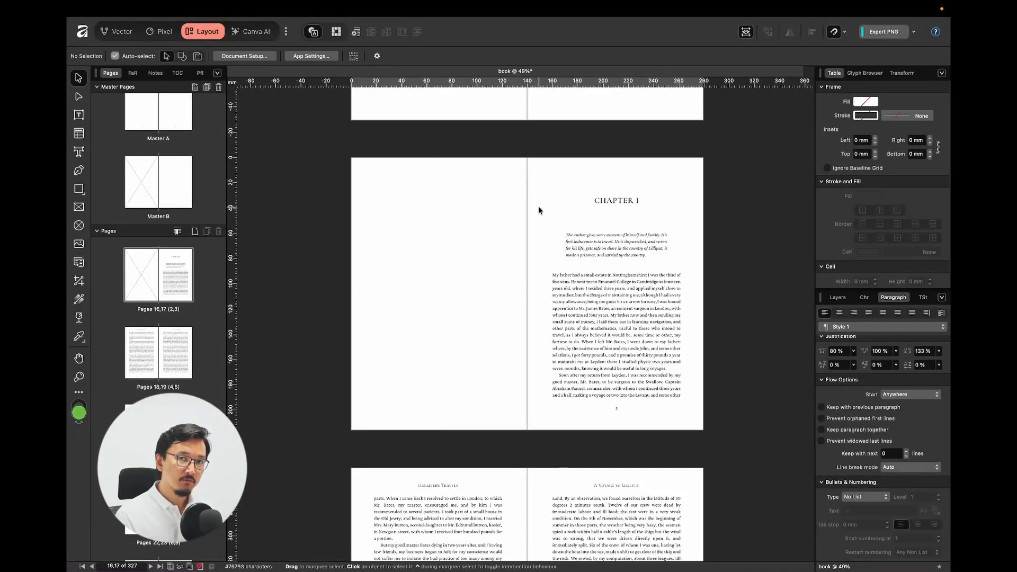
Step: Place Chapter 1.jpg from Finder into the picture frame on the page facing Chapter I, then deselect it
{"action": "key", "text": "ctrl+Left"}
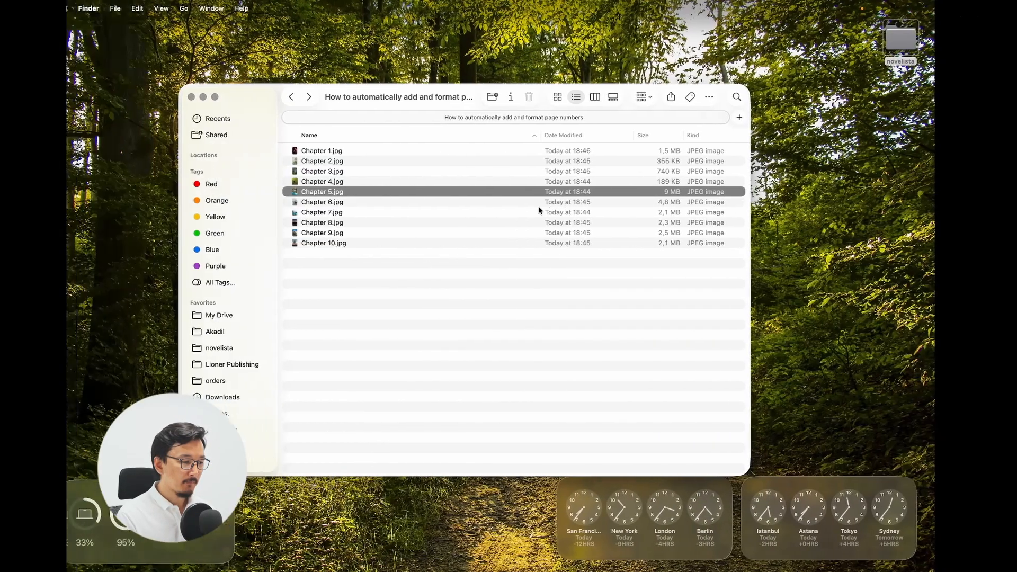
{"action": "left_click", "coordinate": [337, 152]}
{"action": "left_click_drag", "start_coordinate": [337, 151], "coordinate": [448, 206]}
{"action": "key", "text": "super+Tab"}
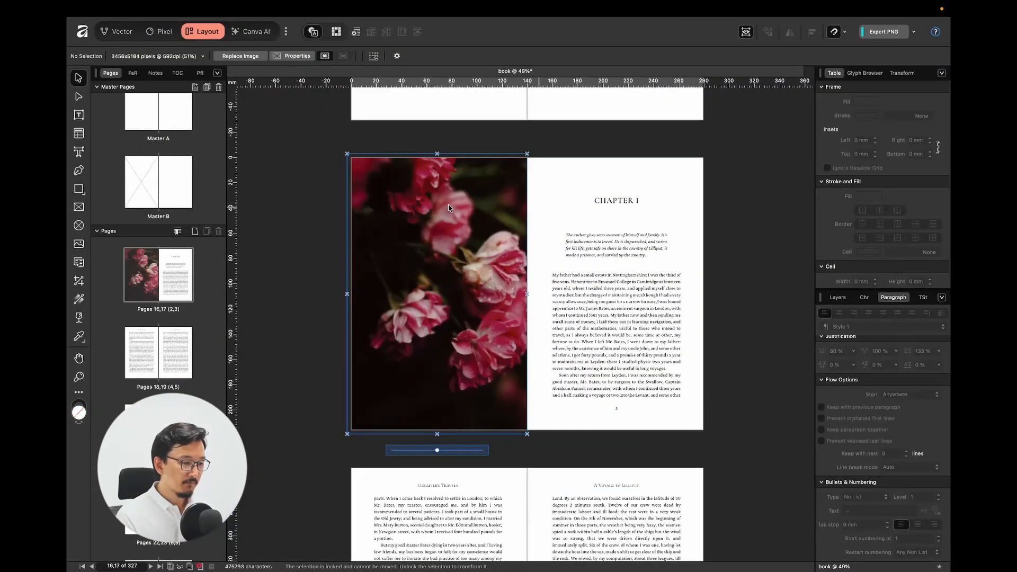
{"action": "left_click", "coordinate": [538, 201]}
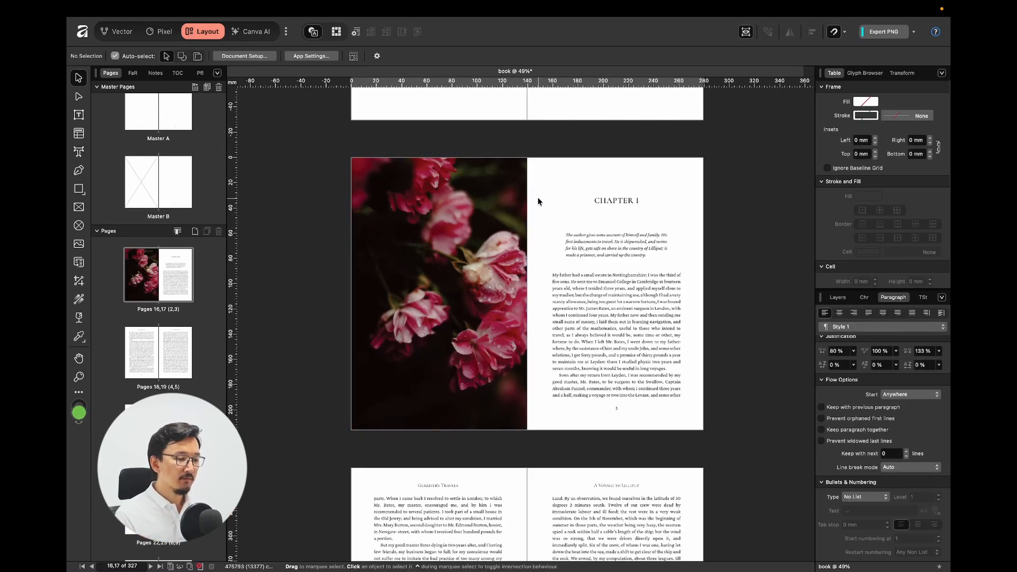
Step: Try placing Chapter 1.jpg directly on the frameless spread with pages 14 and 15, and delete the placed image
{"action": "scroll", "coordinate": [538, 202], "scroll_direction": "up", "scroll_amount": 5}
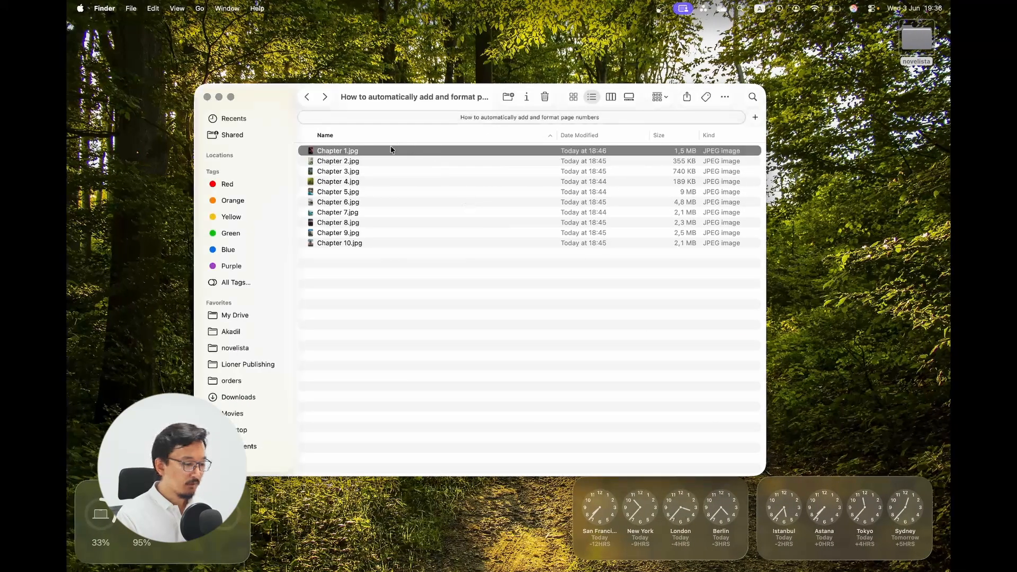
{"action": "left_click_drag", "start_coordinate": [391, 149], "coordinate": [522, 190]}
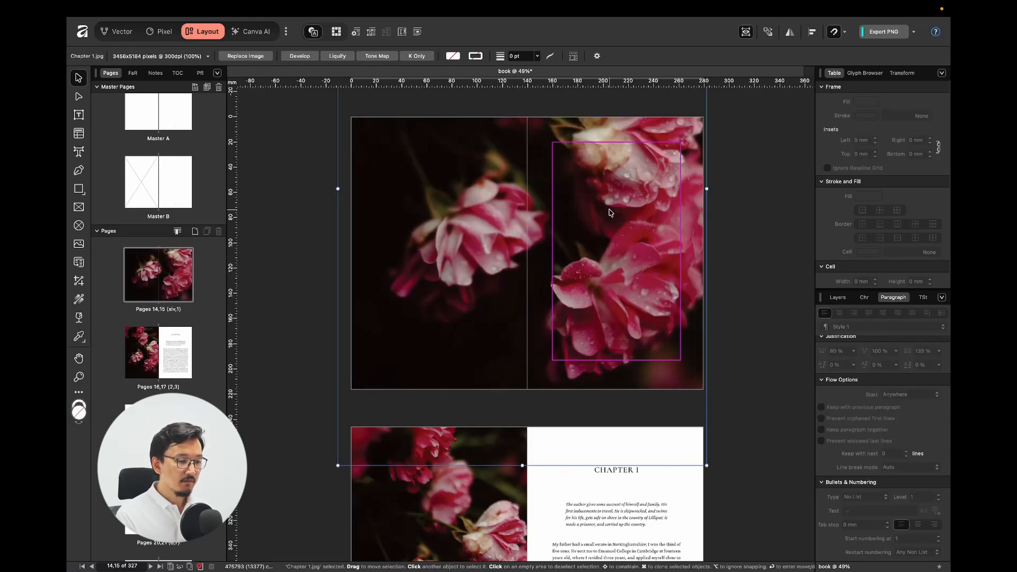
{"action": "scroll", "coordinate": [609, 212], "scroll_direction": "up", "scroll_amount": 2}
{"action": "scroll", "coordinate": [609, 212], "scroll_direction": "right", "scroll_amount": 1}
{"action": "scroll", "coordinate": [609, 212], "scroll_direction": "up", "scroll_amount": 5}
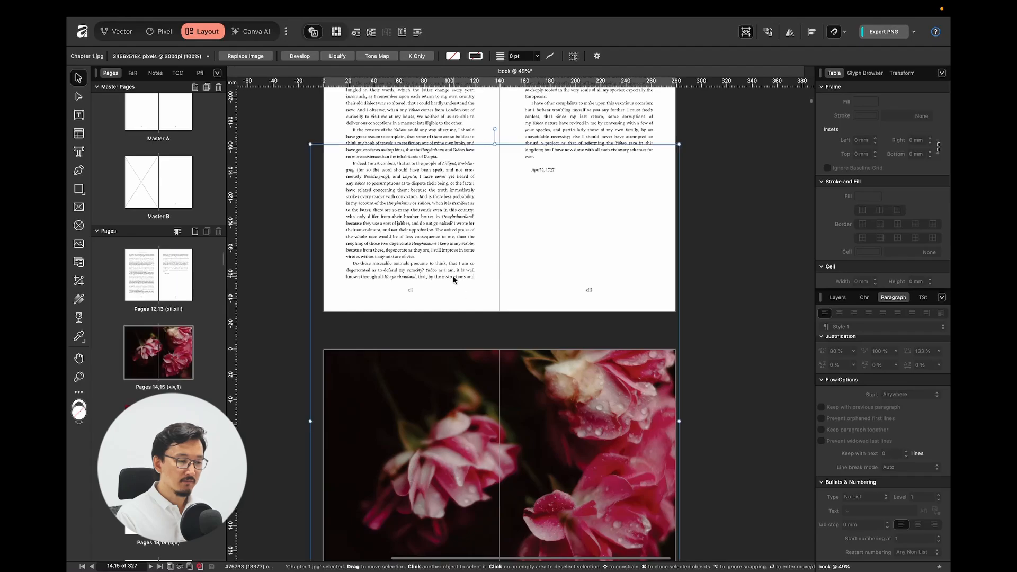
{"action": "scroll", "coordinate": [458, 273], "scroll_direction": "down", "scroll_amount": 1}
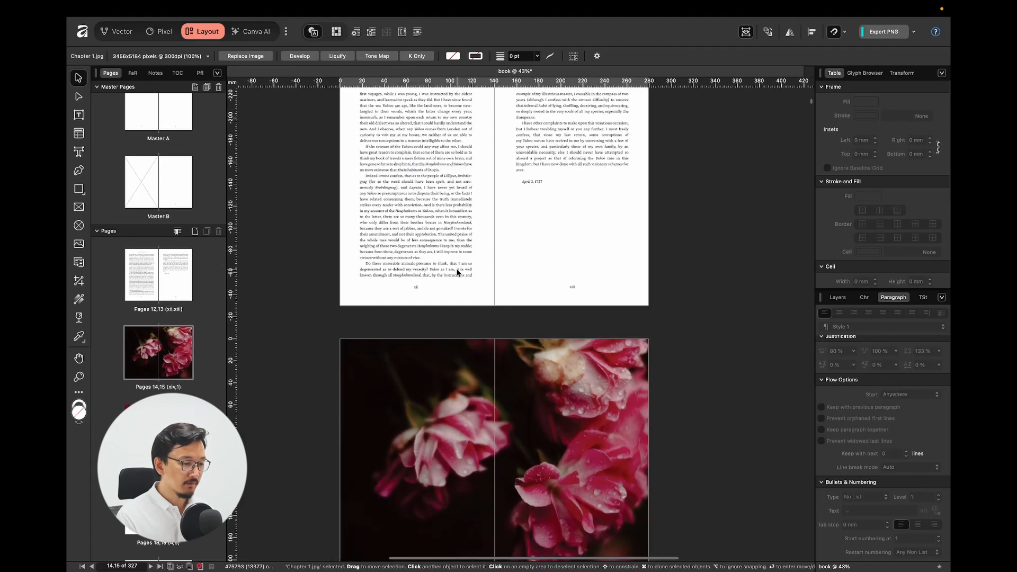
{"action": "scroll", "coordinate": [459, 274], "scroll_direction": "down", "scroll_amount": 5}
{"action": "key", "text": "Delete"}
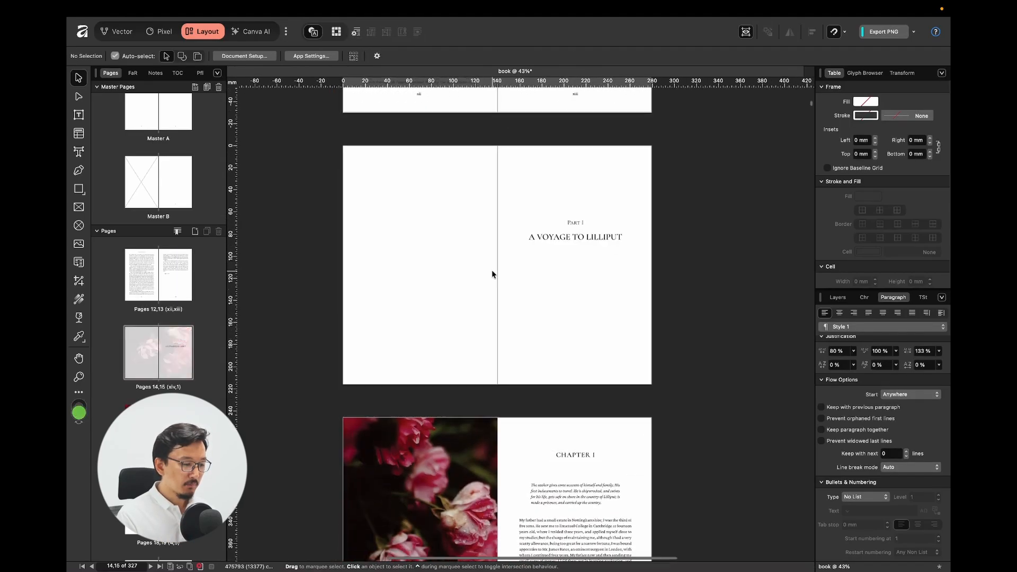
Step: Edit the Heading 2 text style used by the Chapter II title so its flow starts On Next Odd Page
{"action": "scroll", "coordinate": [492, 269], "scroll_direction": "down", "scroll_amount": 5}
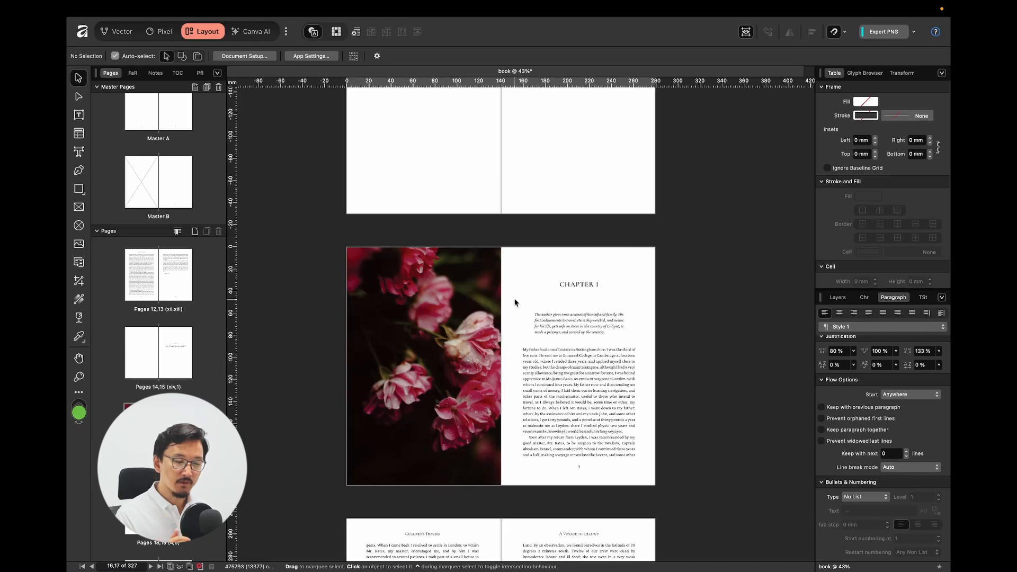
{"action": "scroll", "coordinate": [515, 303], "scroll_direction": "down", "scroll_amount": 10}
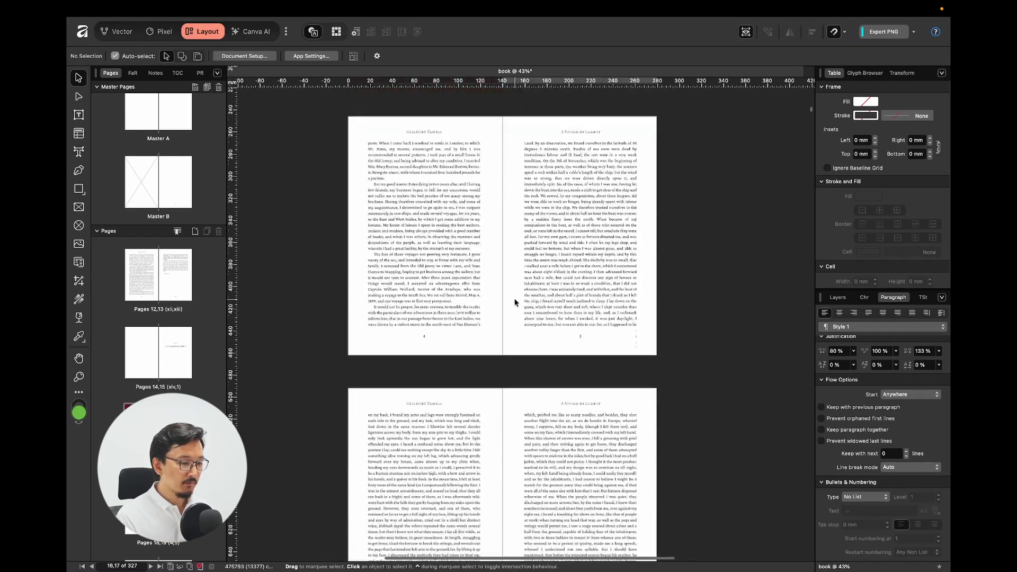
{"action": "scroll", "coordinate": [489, 245], "scroll_direction": "up", "scroll_amount": 2}
{"action": "scroll", "coordinate": [488, 241], "scroll_direction": "up", "scroll_amount": 2}
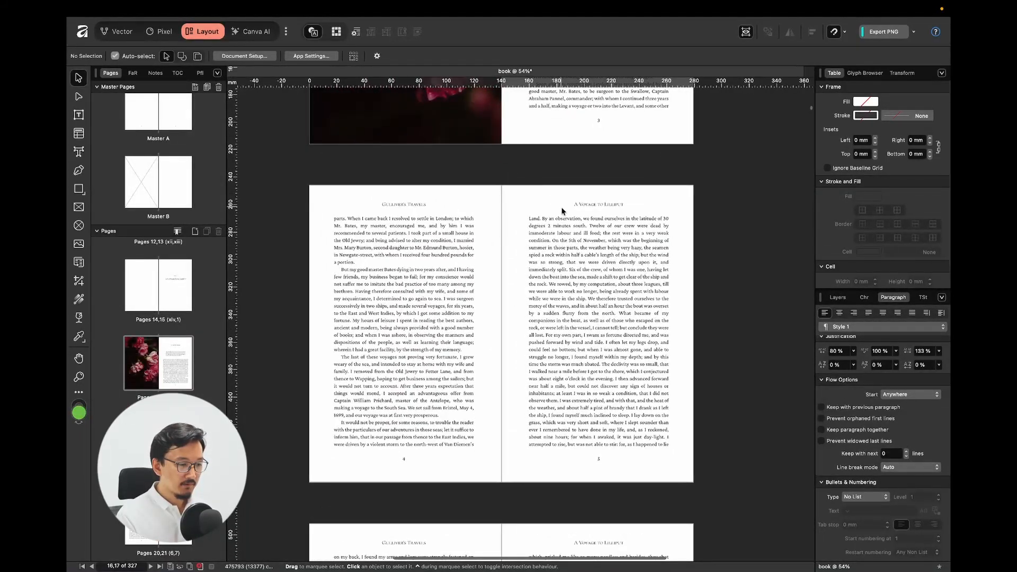
{"action": "scroll", "coordinate": [564, 218], "scroll_direction": "down", "scroll_amount": 5}
{"action": "scroll", "coordinate": [565, 218], "scroll_direction": "down", "scroll_amount": 5}
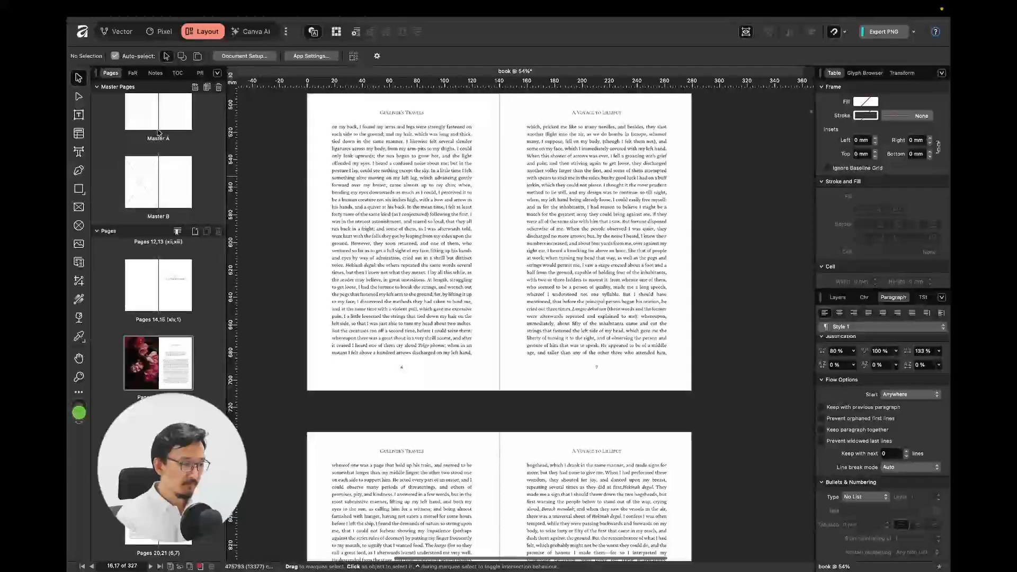
{"action": "scroll", "coordinate": [514, 193], "scroll_direction": "down", "scroll_amount": 10}
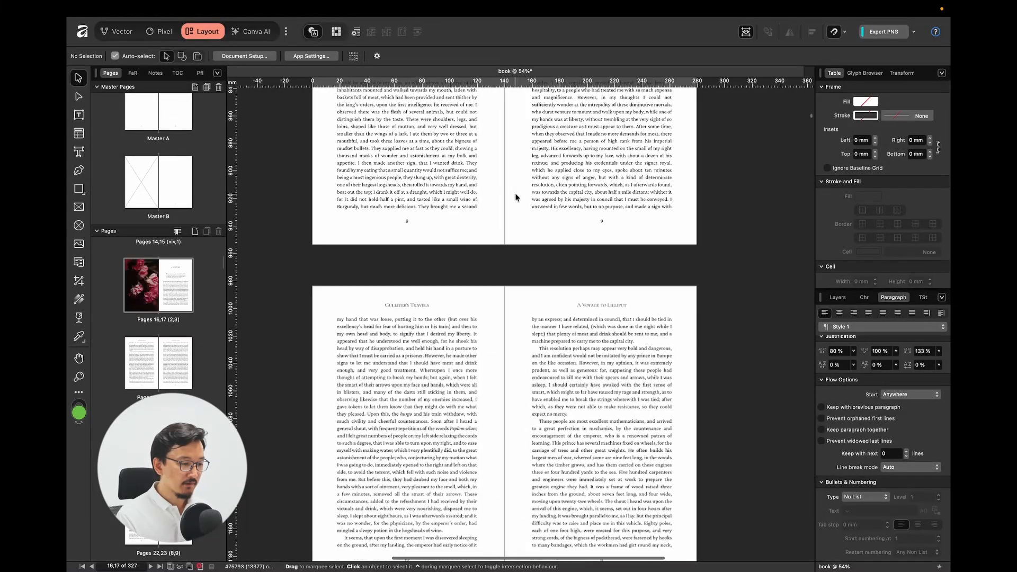
{"action": "scroll", "coordinate": [515, 193], "scroll_direction": "down", "scroll_amount": 10}
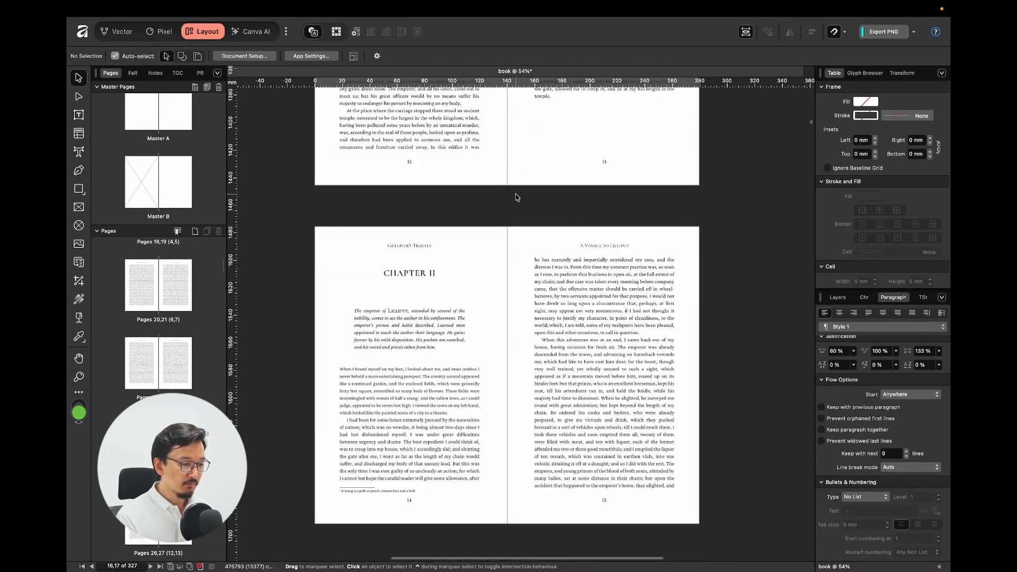
{"action": "left_click", "coordinate": [419, 159]}
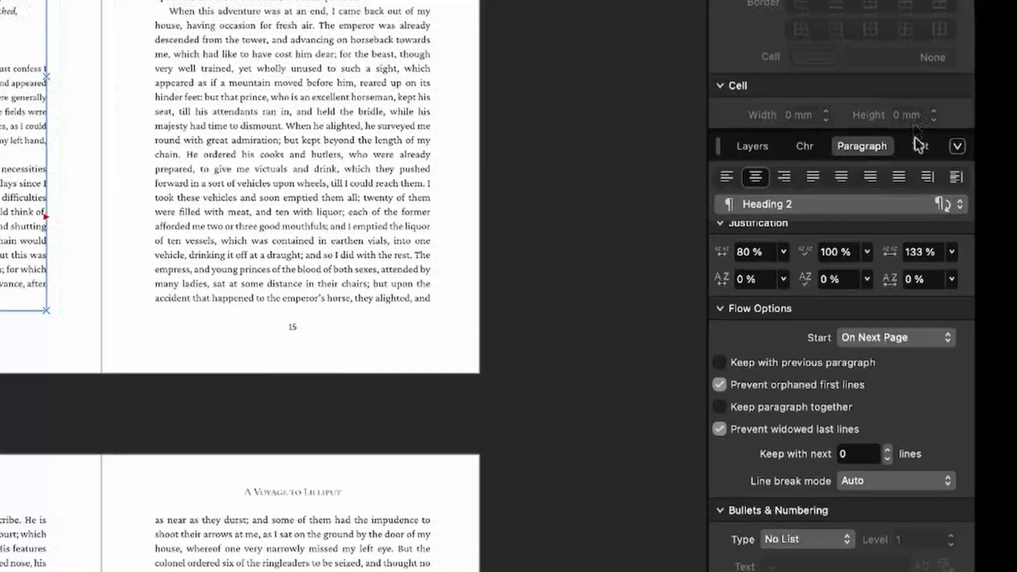
{"action": "left_click", "coordinate": [916, 142]}
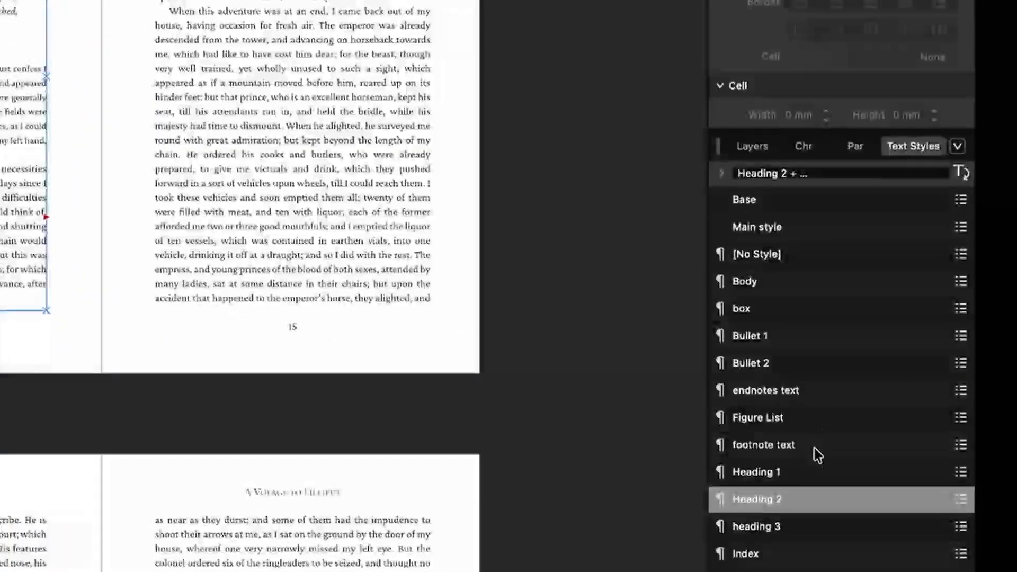
{"action": "double_click", "coordinate": [793, 500]}
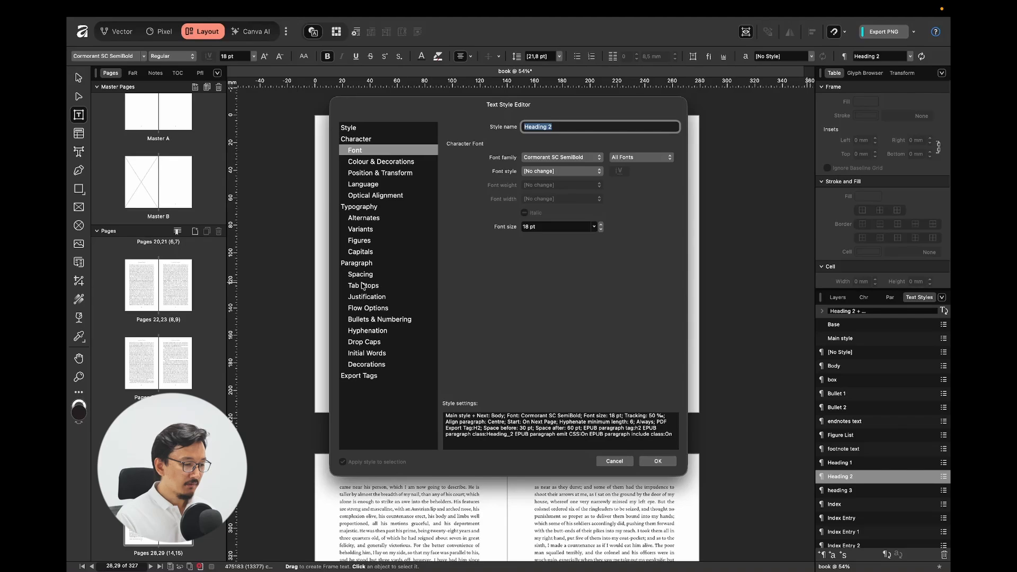
{"action": "left_click", "coordinate": [366, 307]}
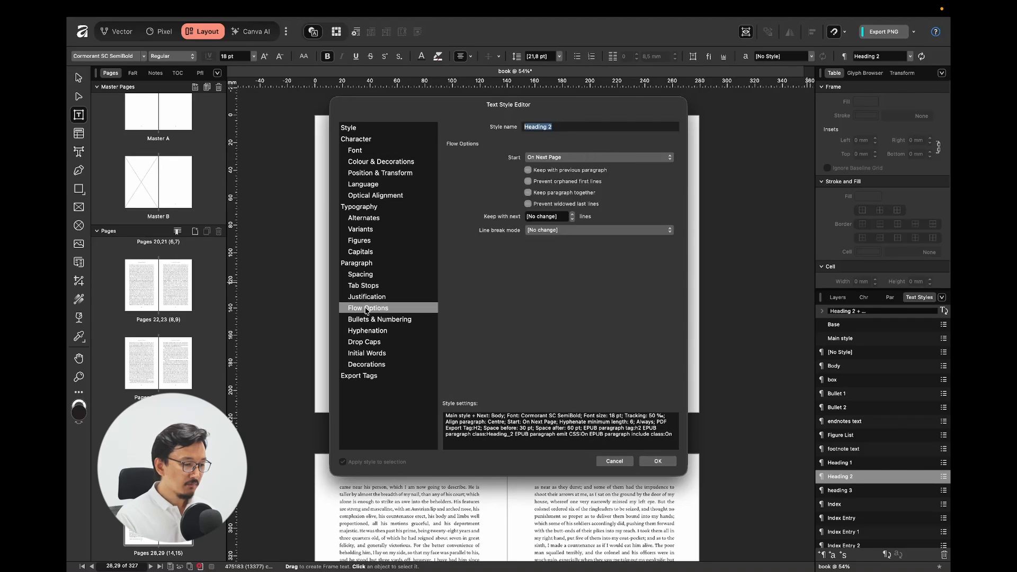
{"action": "left_click", "coordinate": [563, 159]}
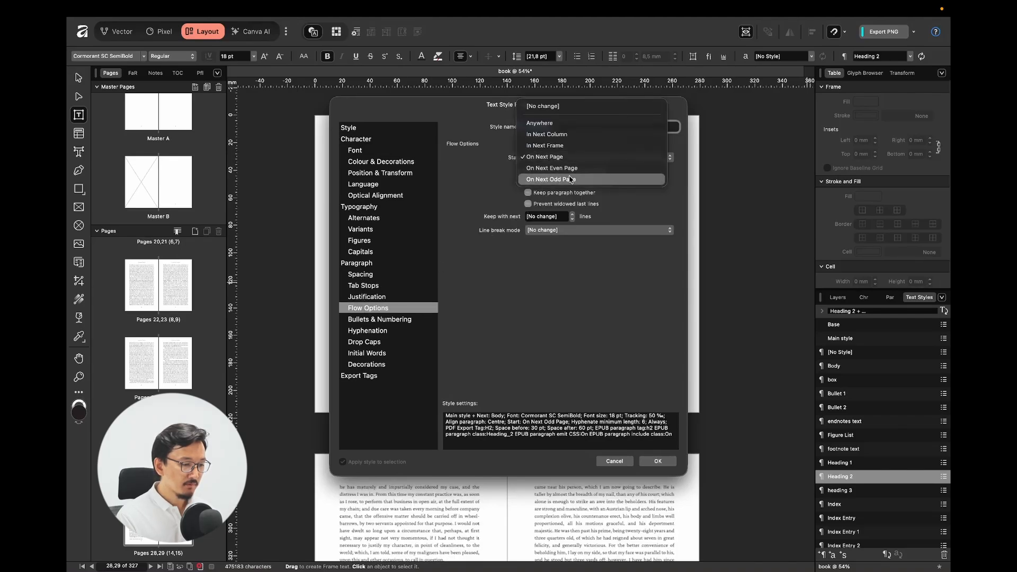
{"action": "left_click", "coordinate": [569, 179]}
{"action": "left_click", "coordinate": [655, 462]}
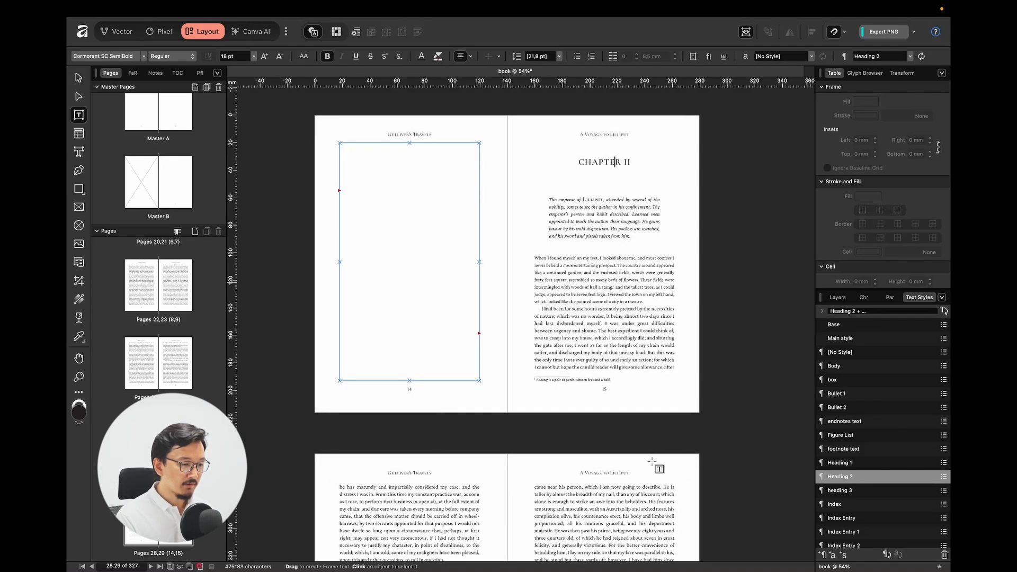
Step: Apply Master B to the Chapter II opening spread with pages 28 and 29
{"action": "left_click", "coordinate": [494, 265]}
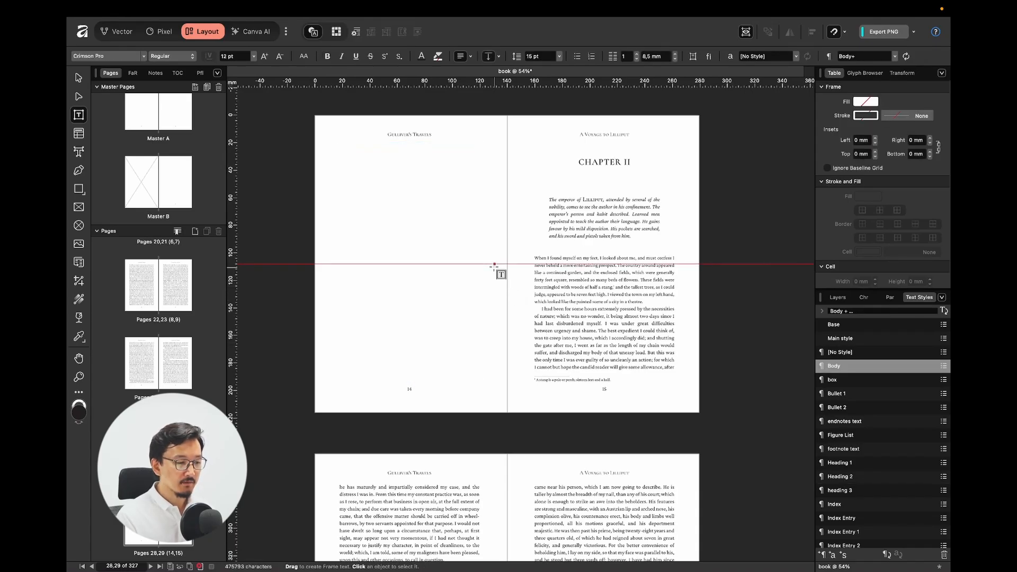
{"action": "left_click", "coordinate": [149, 186]}
{"action": "left_click_drag", "start_coordinate": [149, 186], "coordinate": [487, 189]}
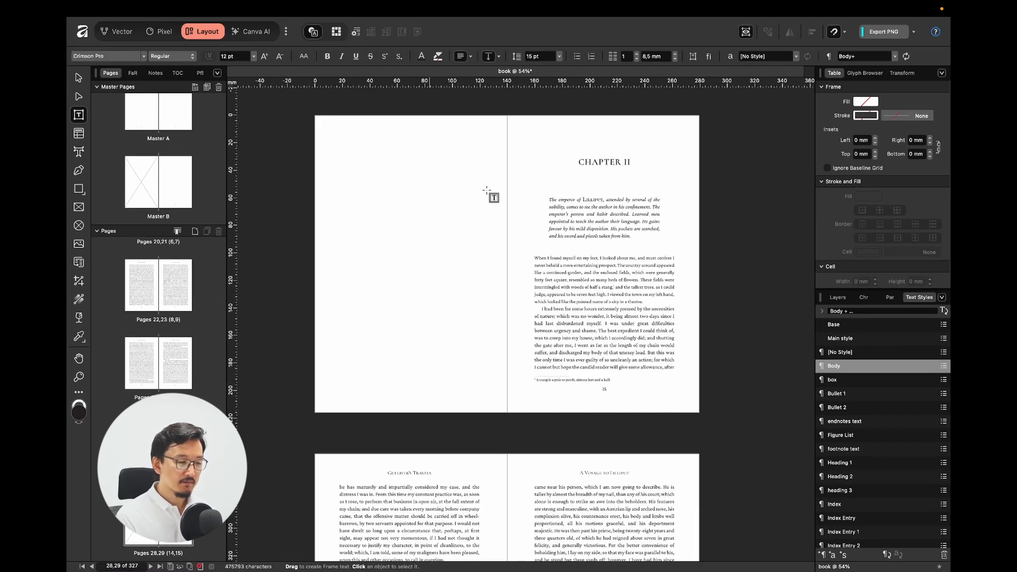
Step: Place Chapter 2.jpg from Finder into the picture frame on the page facing Chapter II, then deselect it
{"action": "key", "text": "ctrl+Left"}
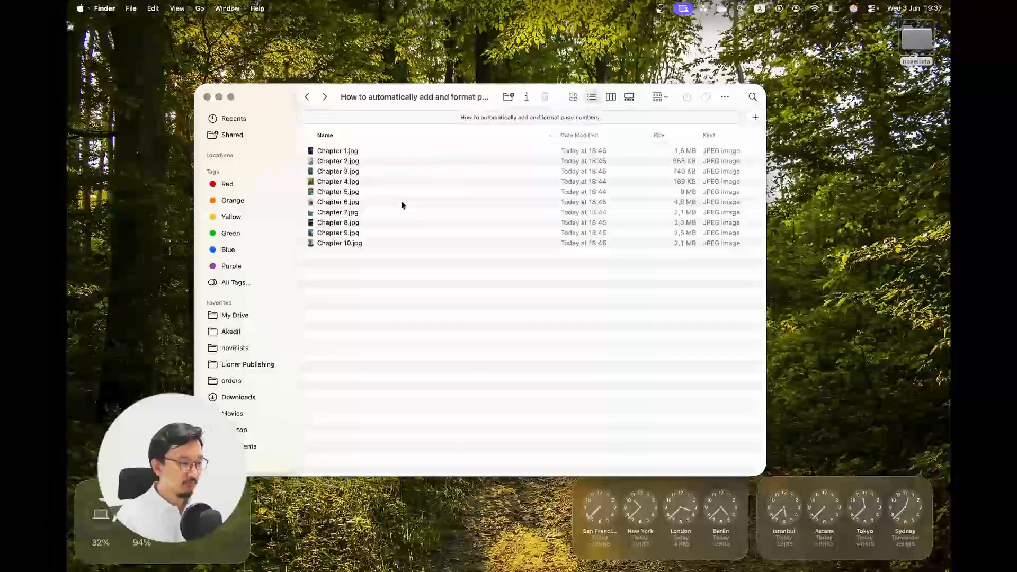
{"action": "left_click_drag", "start_coordinate": [339, 161], "coordinate": [446, 173]}
{"action": "key", "text": "super+Tab"}
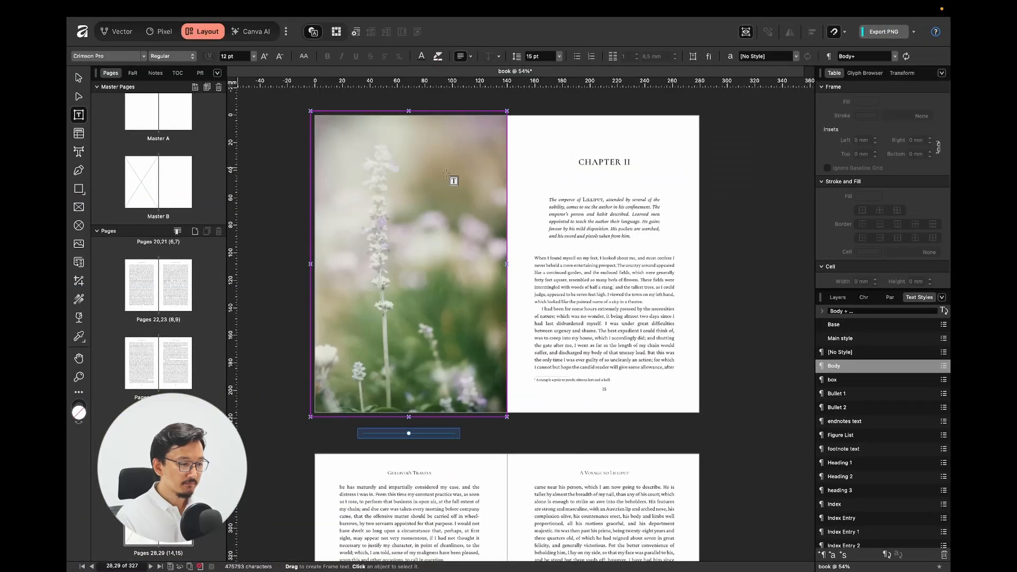
{"action": "key", "text": "v"}
{"action": "left_click", "coordinate": [525, 187]}
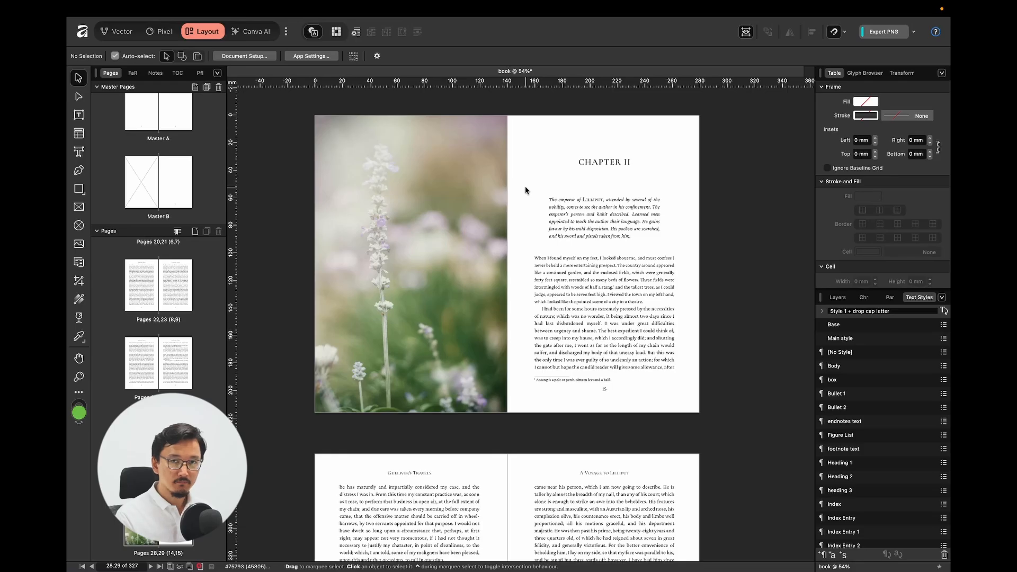
Step: Return to the Chapter I opening spread with pages 16 and 17
{"action": "scroll", "coordinate": [525, 190], "scroll_direction": "up", "scroll_amount": 10}
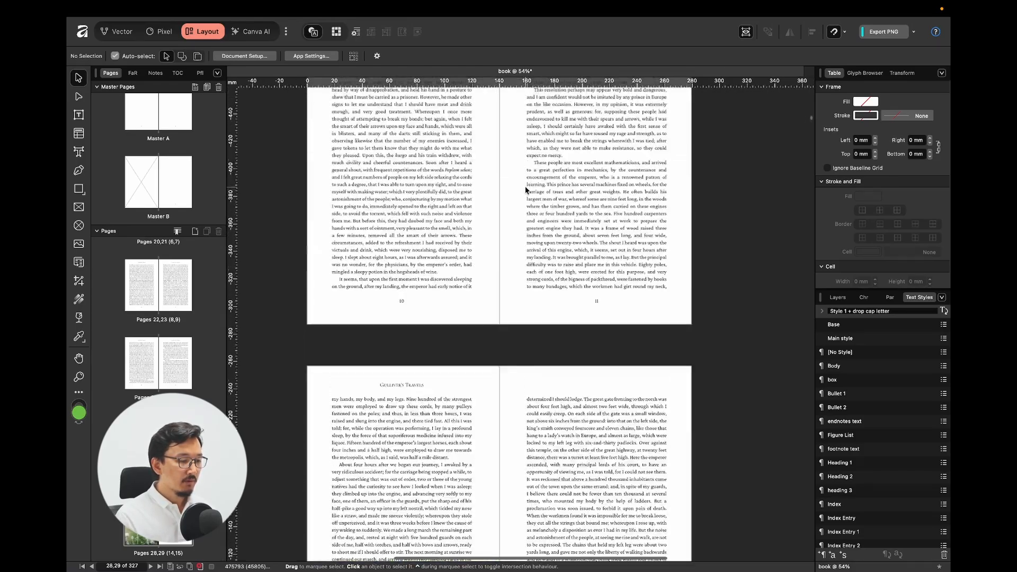
{"action": "scroll", "coordinate": [525, 189], "scroll_direction": "up", "scroll_amount": 15}
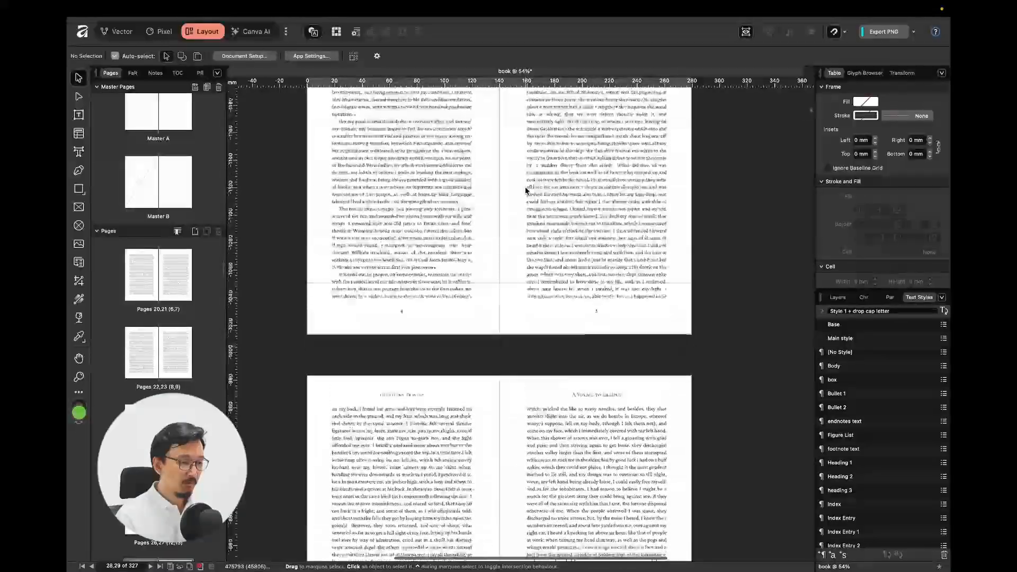
{"action": "scroll", "coordinate": [525, 186], "scroll_direction": "up", "scroll_amount": 8}
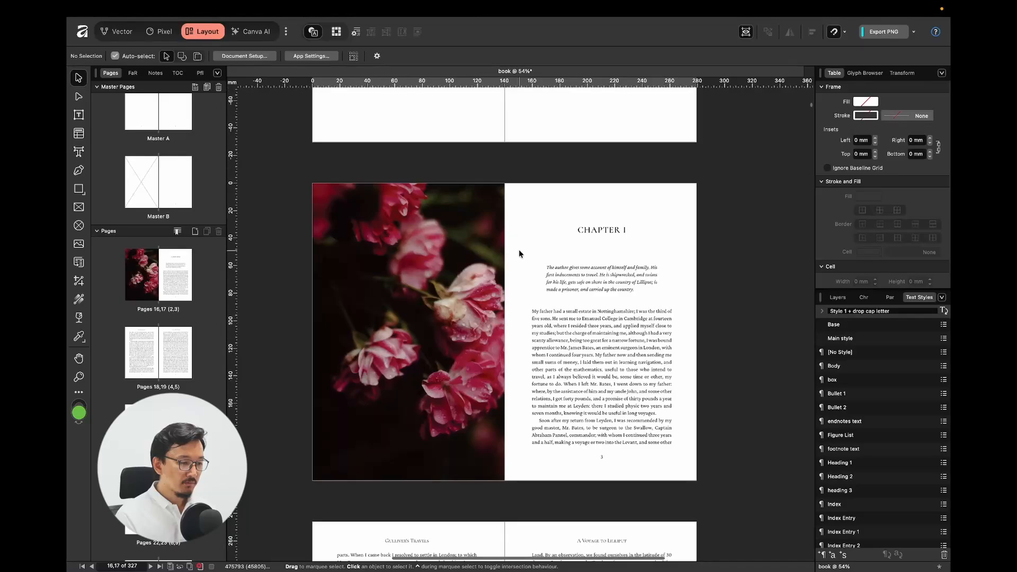
Step: Add a Black & White adjustment to the Chapter I spread, starting from its flower picture
{"action": "left_click", "coordinate": [492, 239]}
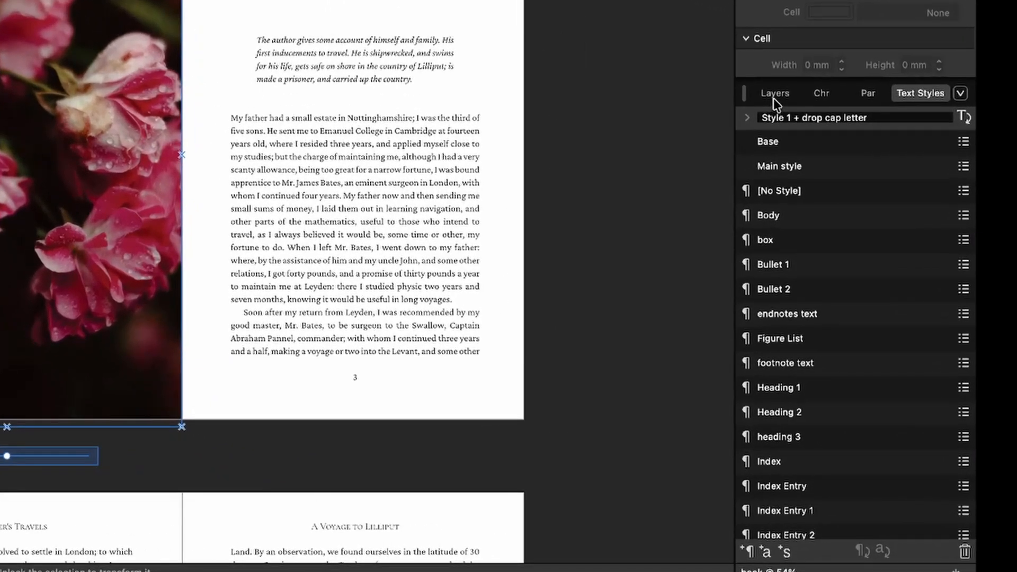
{"action": "left_click", "coordinate": [838, 298]}
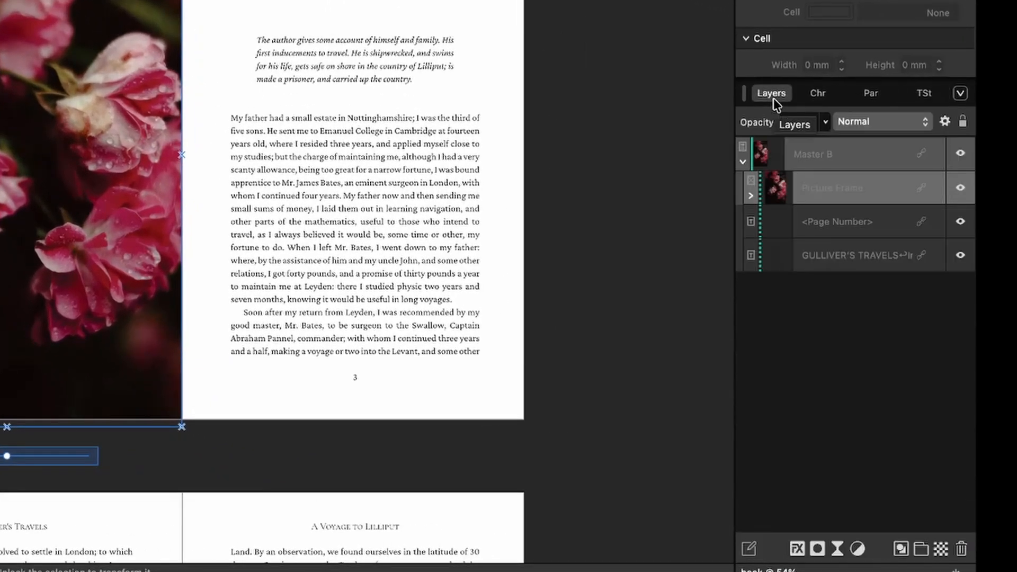
{"action": "left_click", "coordinate": [859, 551]}
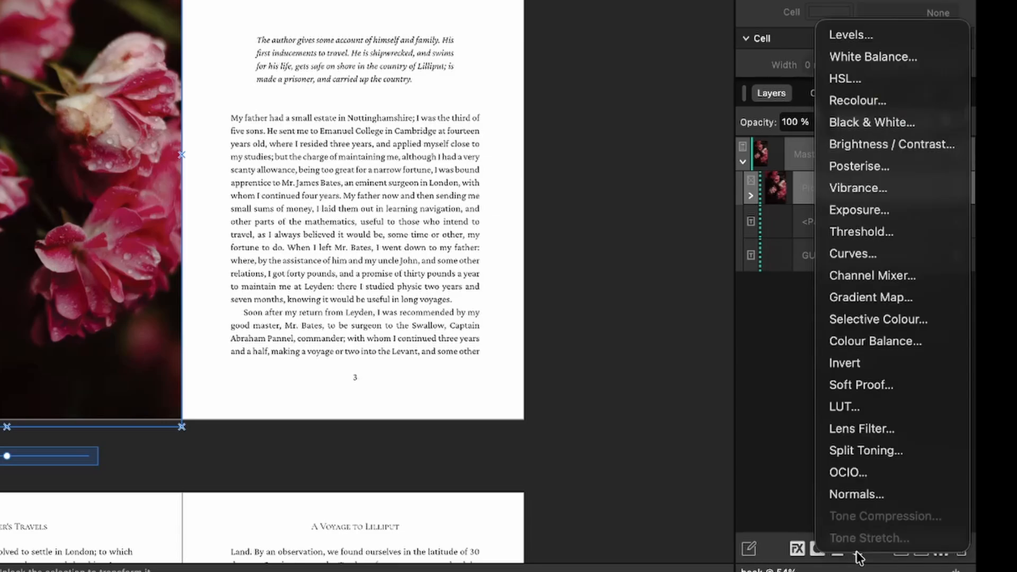
{"action": "left_click", "coordinate": [890, 123]}
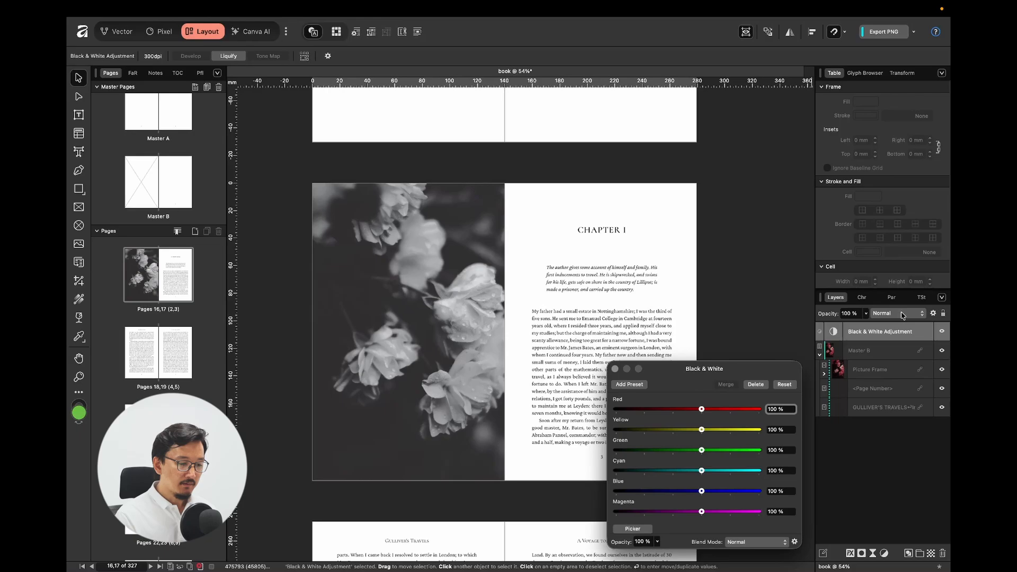
Step: Set the Black & White adjustment to Red 15%, Yellow 188%, Green 191%, Cyan 126%, Blue 166% and Magenta 63%, and deselect it
{"action": "left_click_drag", "start_coordinate": [702, 409], "coordinate": [727, 429]}
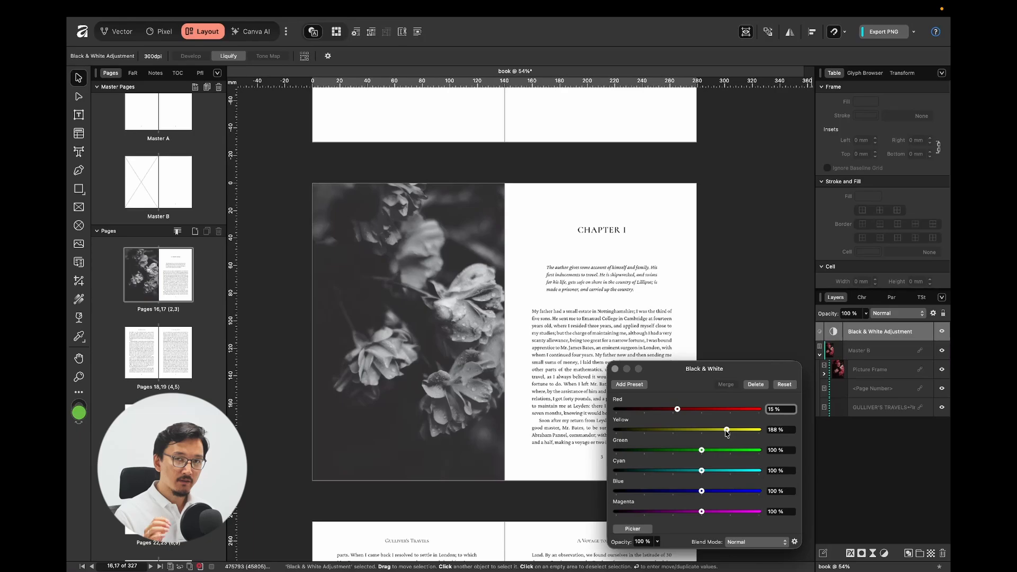
{"action": "left_click_drag", "start_coordinate": [702, 451], "coordinate": [721, 512]}
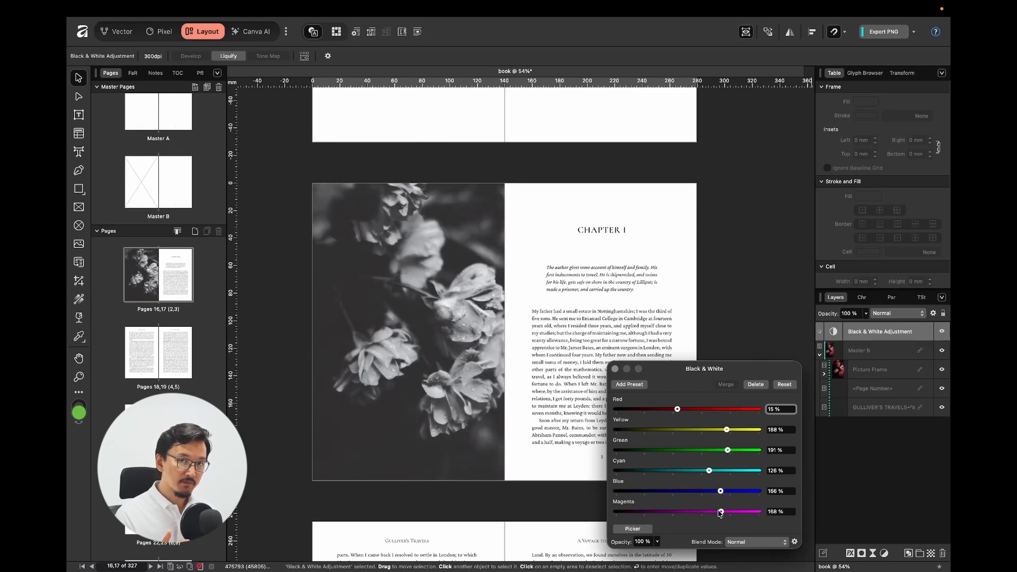
{"action": "left_click_drag", "start_coordinate": [720, 512], "coordinate": [685, 513]}
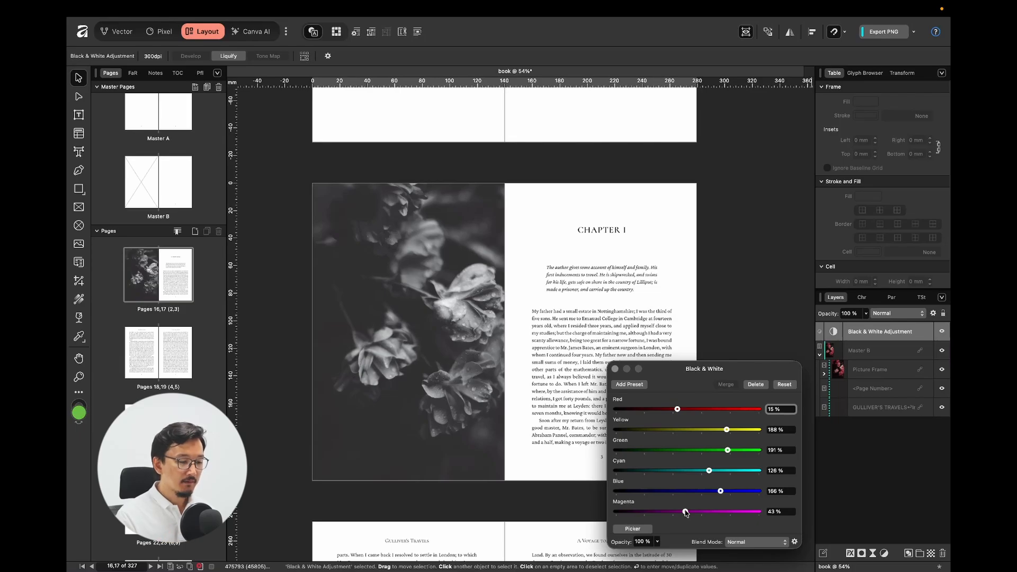
{"action": "left_click_drag", "start_coordinate": [686, 512], "coordinate": [691, 512]}
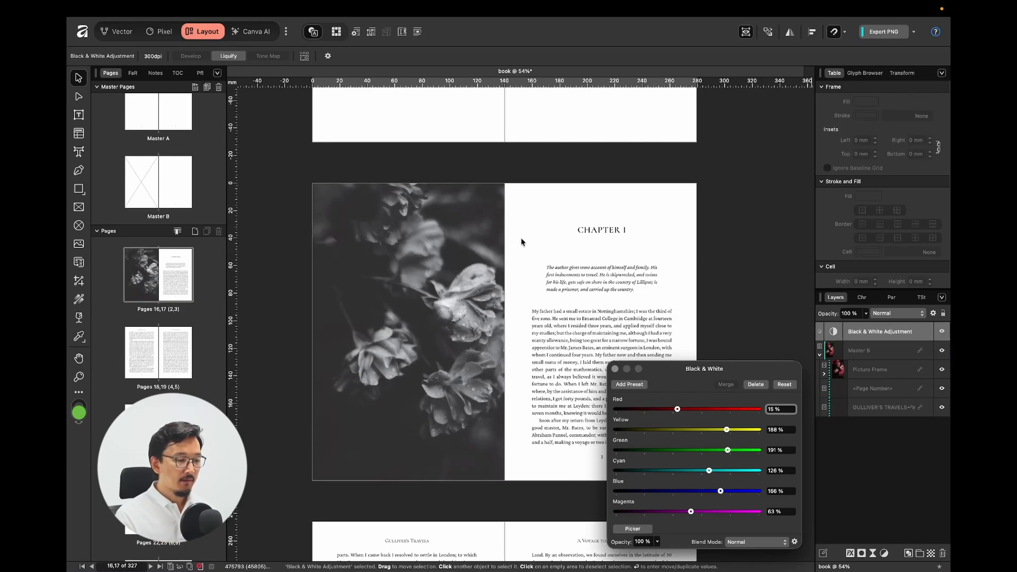
{"action": "left_click", "coordinate": [725, 251]}
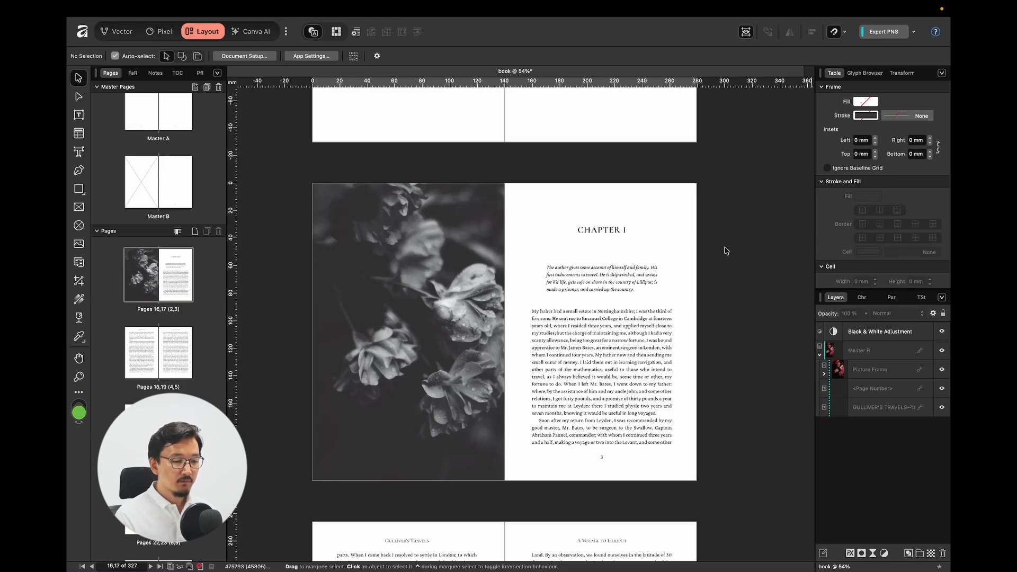
Step: Delete the Black & White adjustment from the Chapter I spread and compare Master B with that spread
{"action": "left_click", "coordinate": [871, 333]}
{"action": "key", "text": "Delete"}
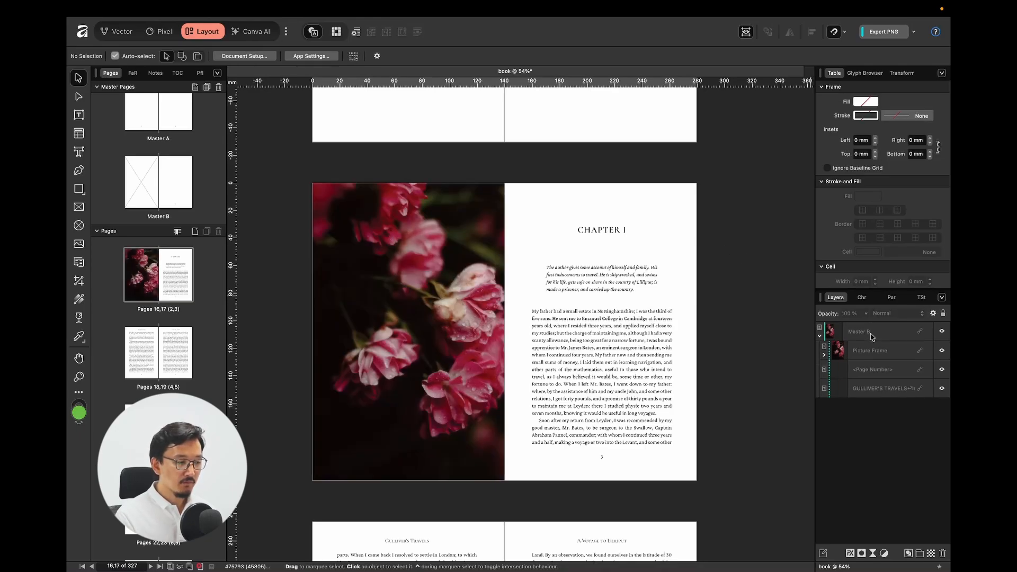
{"action": "double_click", "coordinate": [140, 174]}
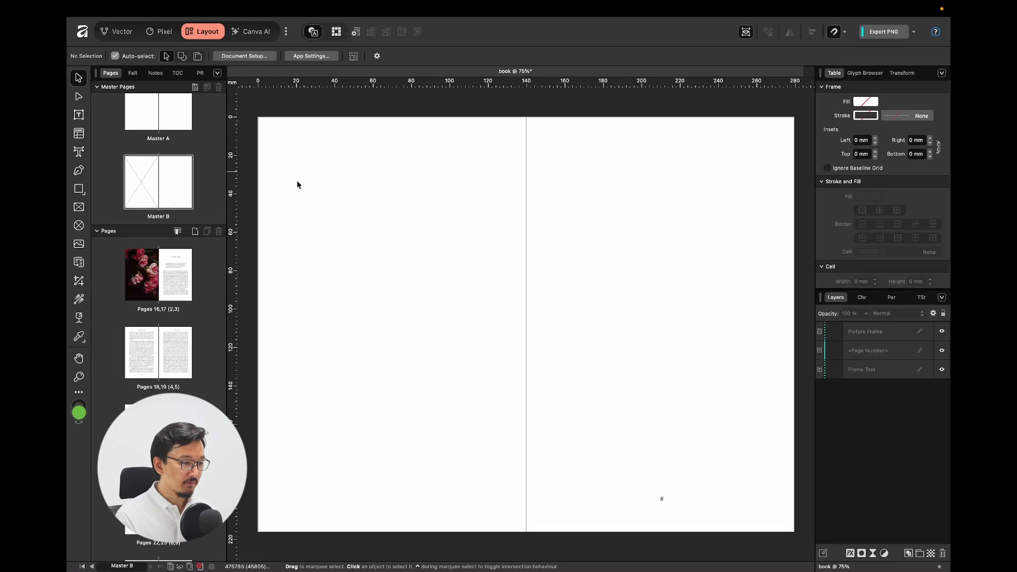
{"action": "double_click", "coordinate": [169, 274]}
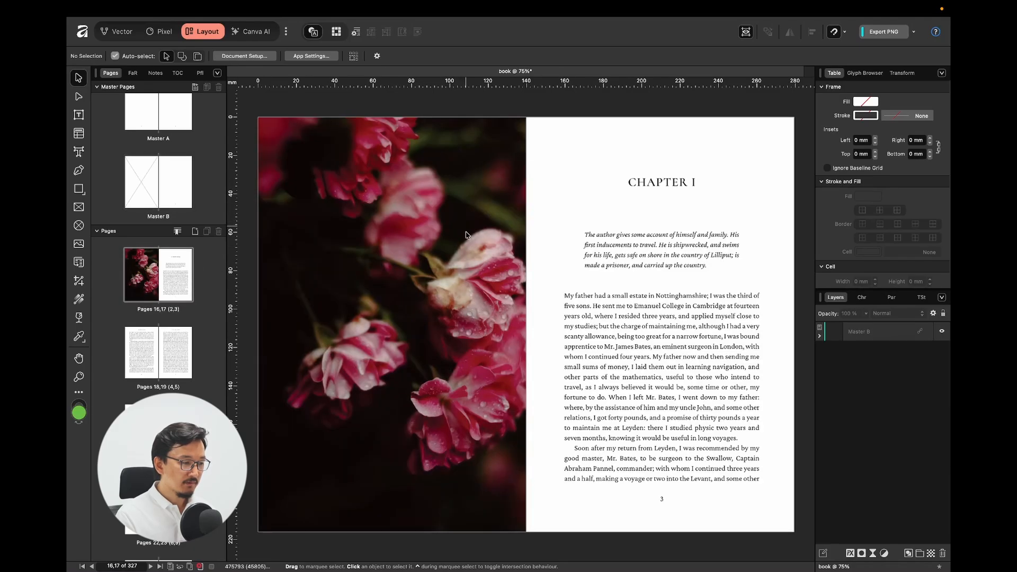
Step: Add a Black & White adjustment on Master B and nest it inside the Picture Frame layer
{"action": "double_click", "coordinate": [159, 190]}
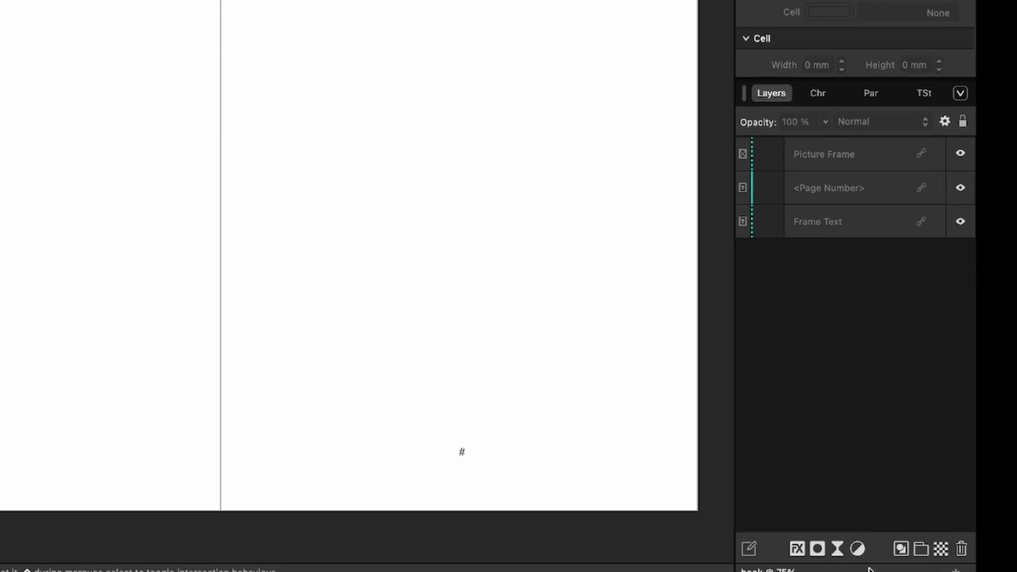
{"action": "left_click", "coordinate": [859, 550]}
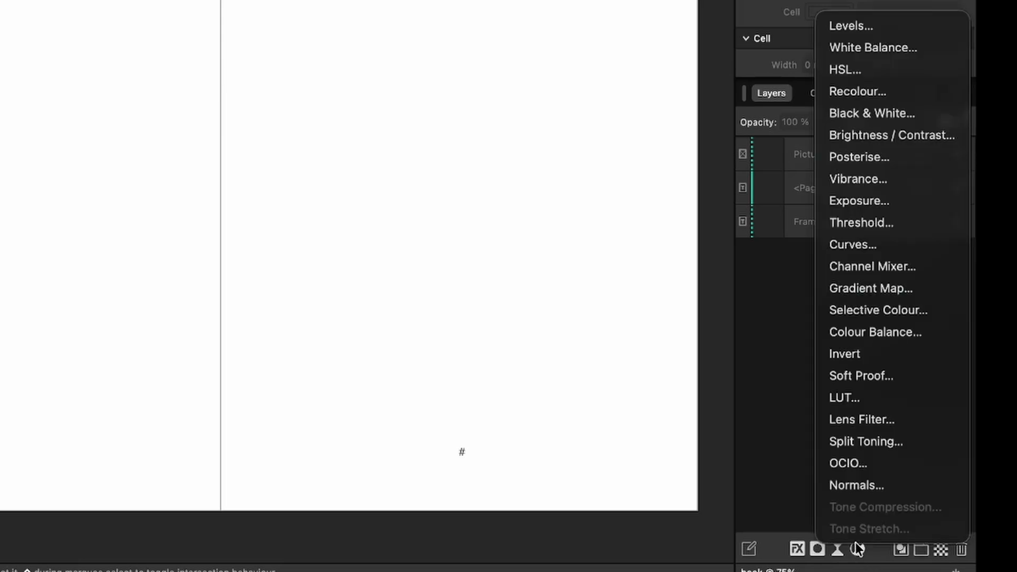
{"action": "left_click", "coordinate": [863, 114]}
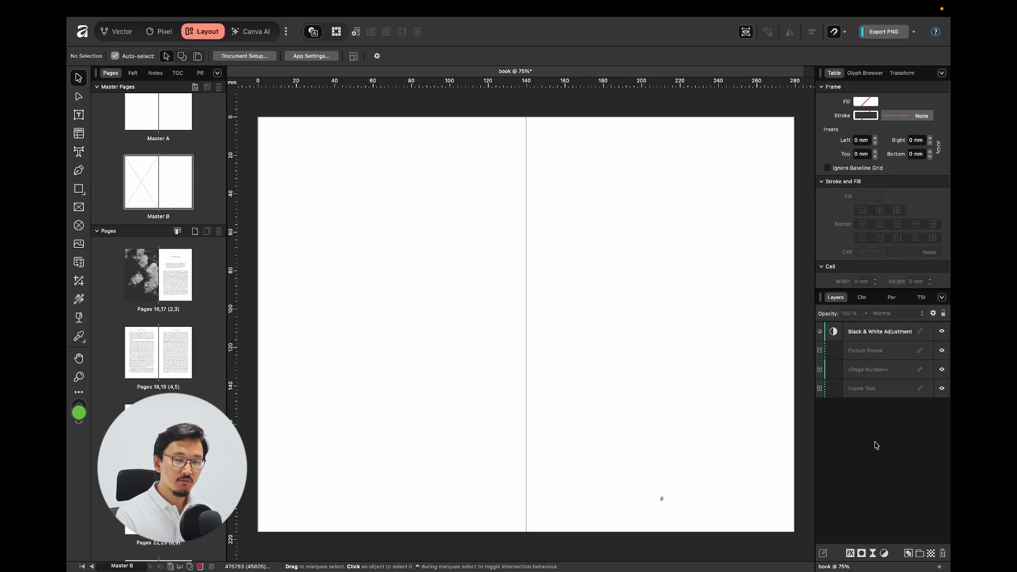
{"action": "left_click", "coordinate": [865, 338]}
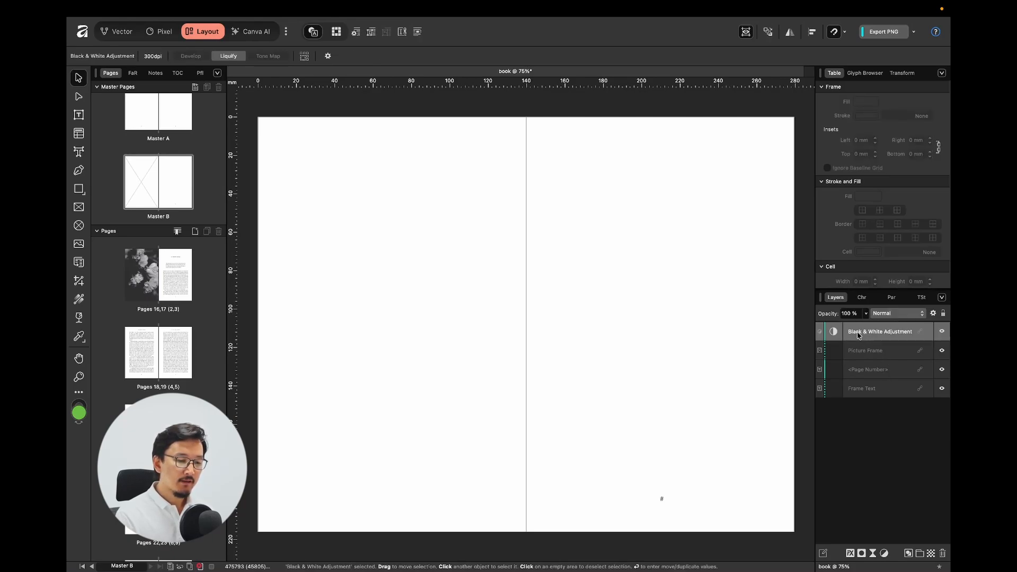
{"action": "left_click_drag", "start_coordinate": [858, 335], "coordinate": [835, 353]}
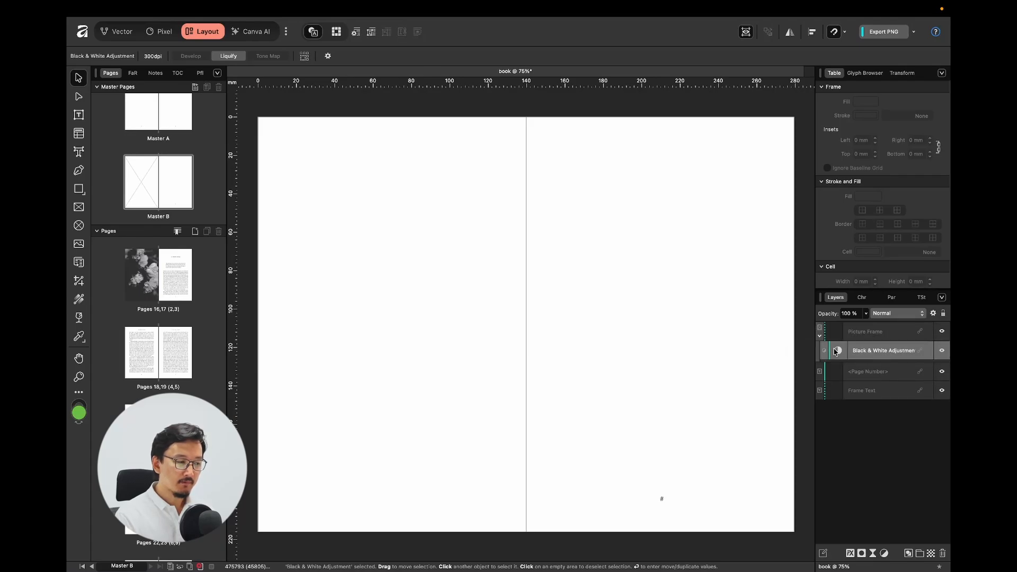
Step: Inspect the chapter images and text pages from the Chapter I spread onward to check the effect of the master's adjustment
{"action": "double_click", "coordinate": [173, 274]}
{"action": "scroll", "coordinate": [701, 306], "scroll_direction": "down", "scroll_amount": 3}
{"action": "scroll", "coordinate": [700, 306], "scroll_direction": "down", "scroll_amount": 15}
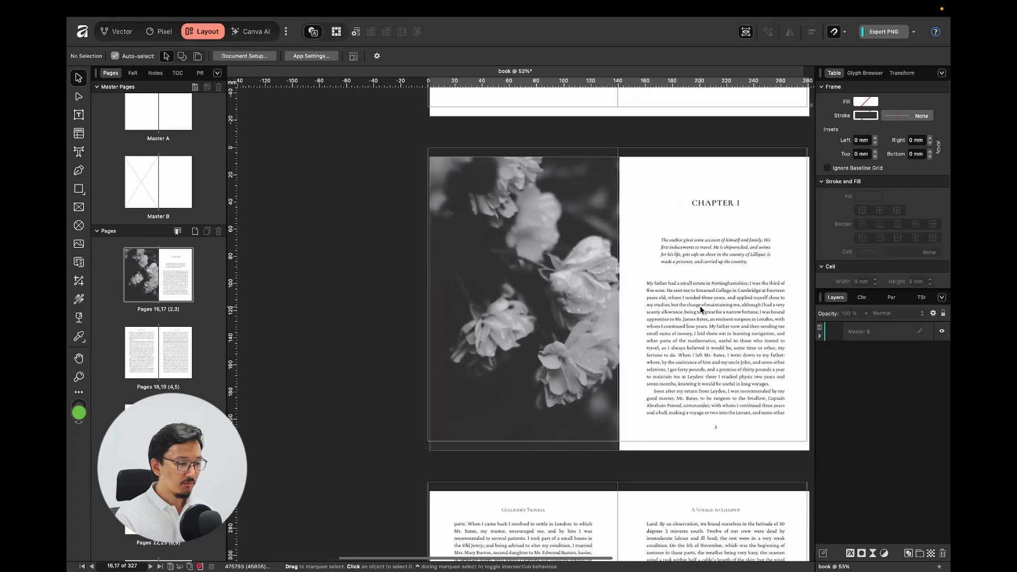
{"action": "scroll", "coordinate": [701, 310], "scroll_direction": "down", "scroll_amount": 20}
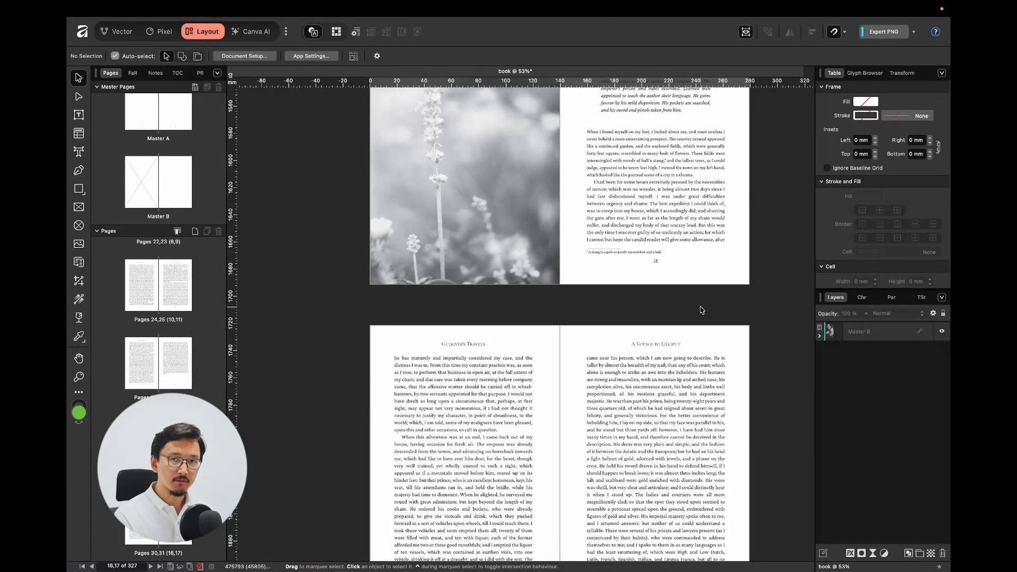
{"action": "scroll", "coordinate": [701, 311], "scroll_direction": "down", "scroll_amount": 15}
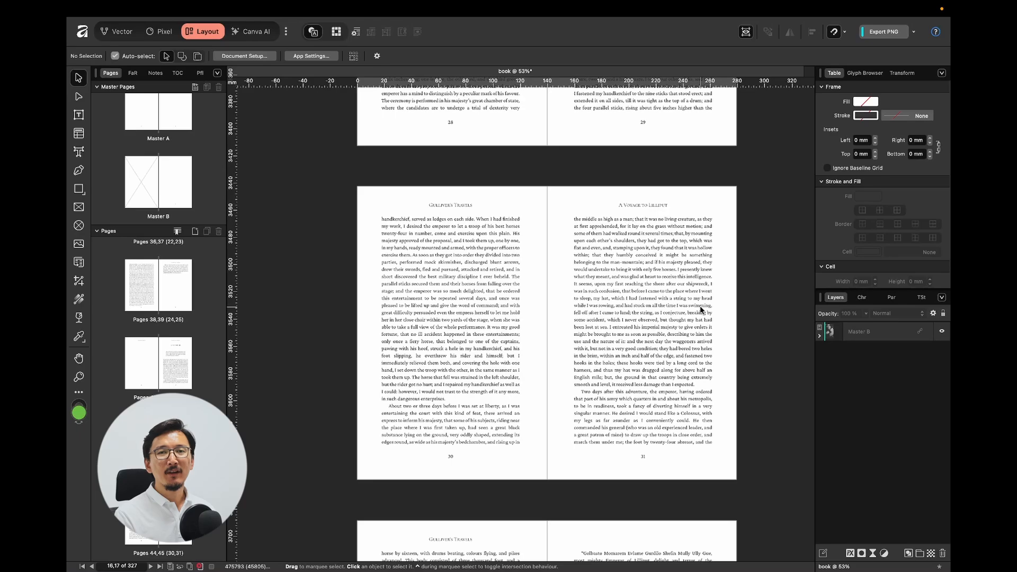